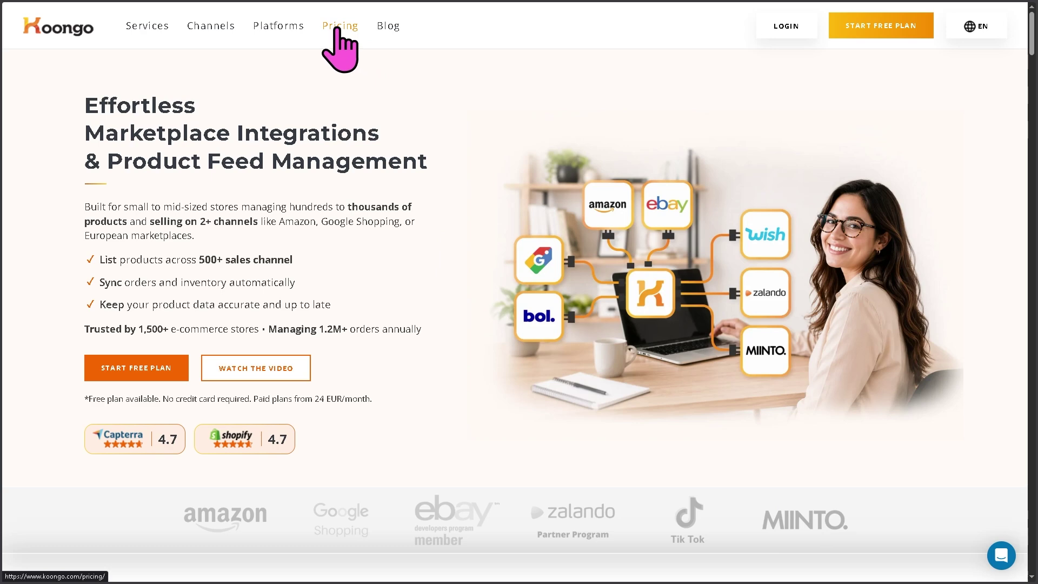
Step: Open the Koongo pricing page and review the Free, Pro and Ultimate plan details
{"action": "left_click", "coordinate": [336, 30]}
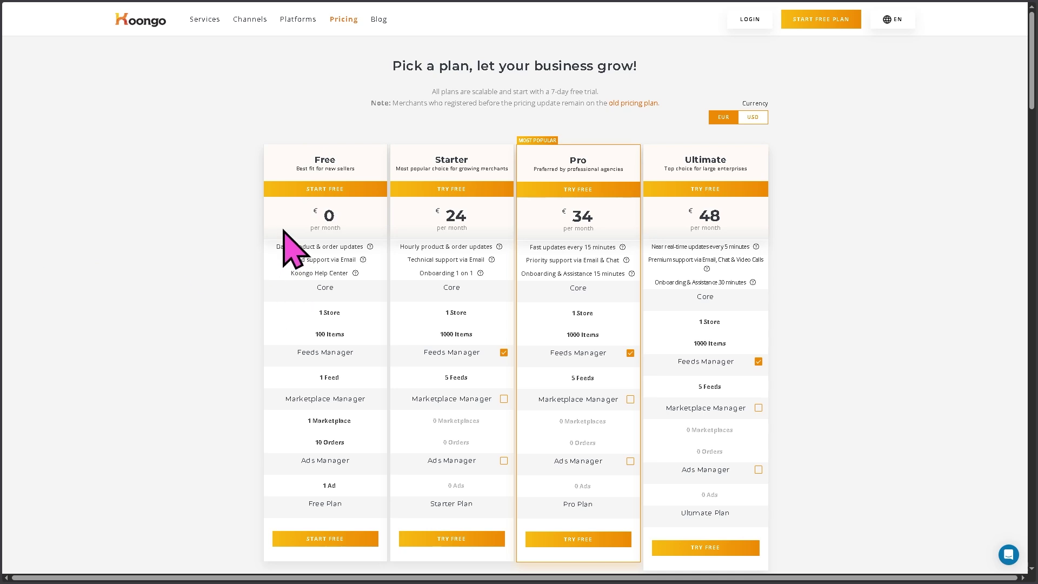
{"action": "left_click_drag", "start_coordinate": [275, 247], "coordinate": [336, 296]}
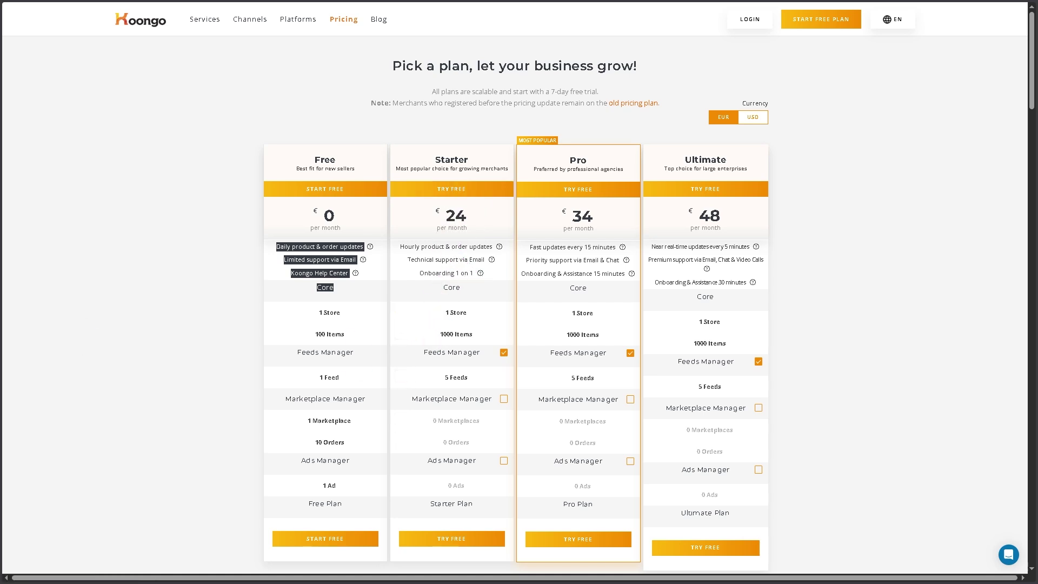
{"action": "left_click_drag", "start_coordinate": [533, 169], "coordinate": [612, 169]}
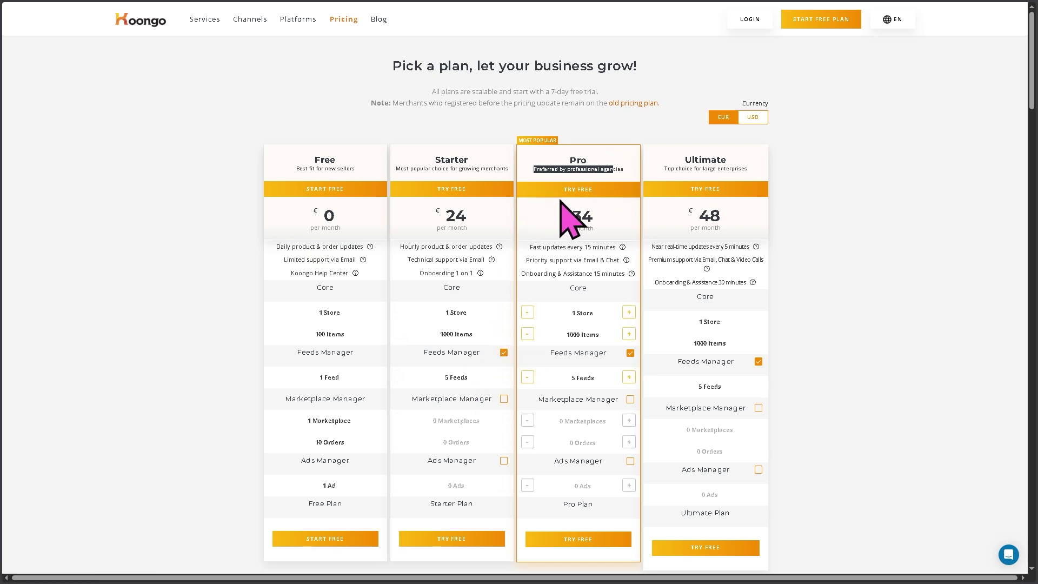
{"action": "left_click_drag", "start_coordinate": [690, 179], "coordinate": [753, 162]}
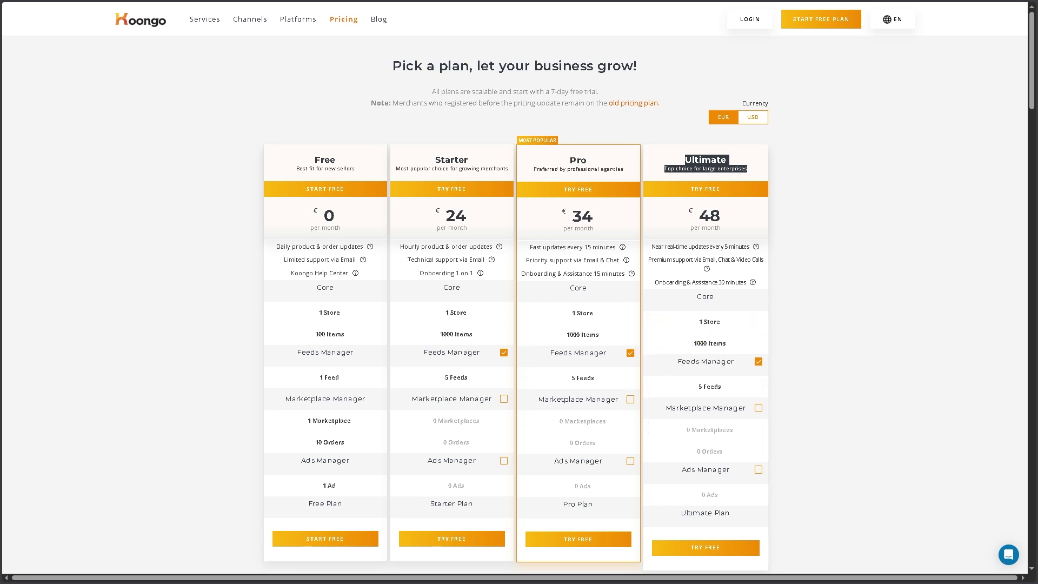
{"action": "left_click", "coordinate": [158, 306]}
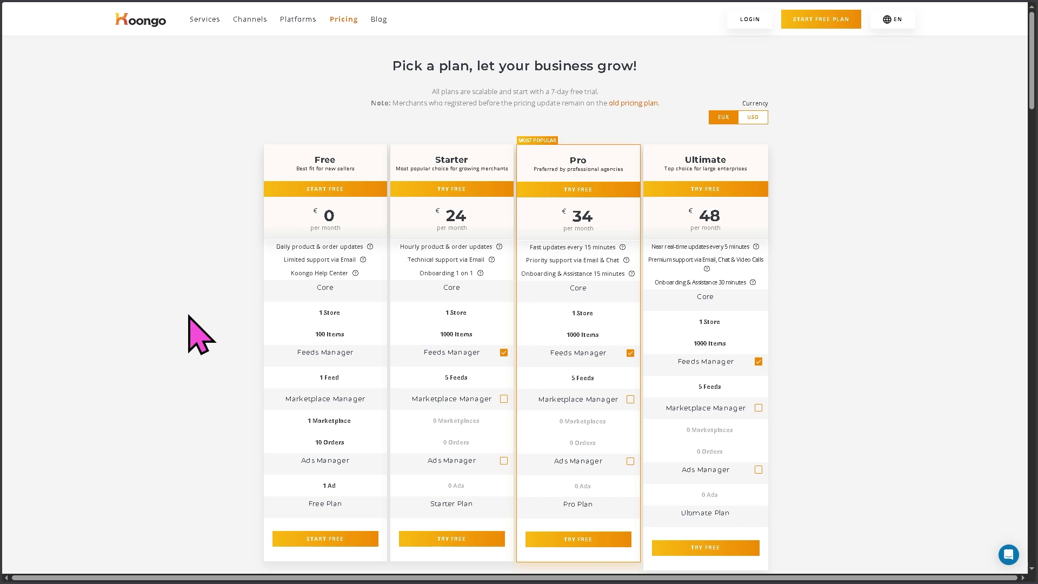
Step: Start the free plan and begin adding a new store to the Koongo account
{"action": "left_click", "coordinate": [821, 25]}
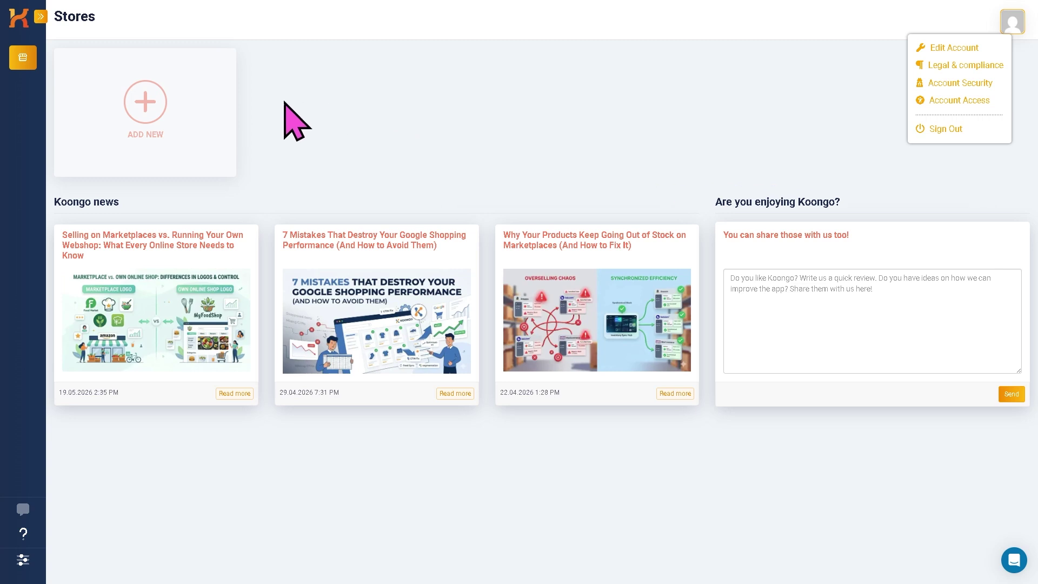
{"action": "left_click", "coordinate": [22, 64]}
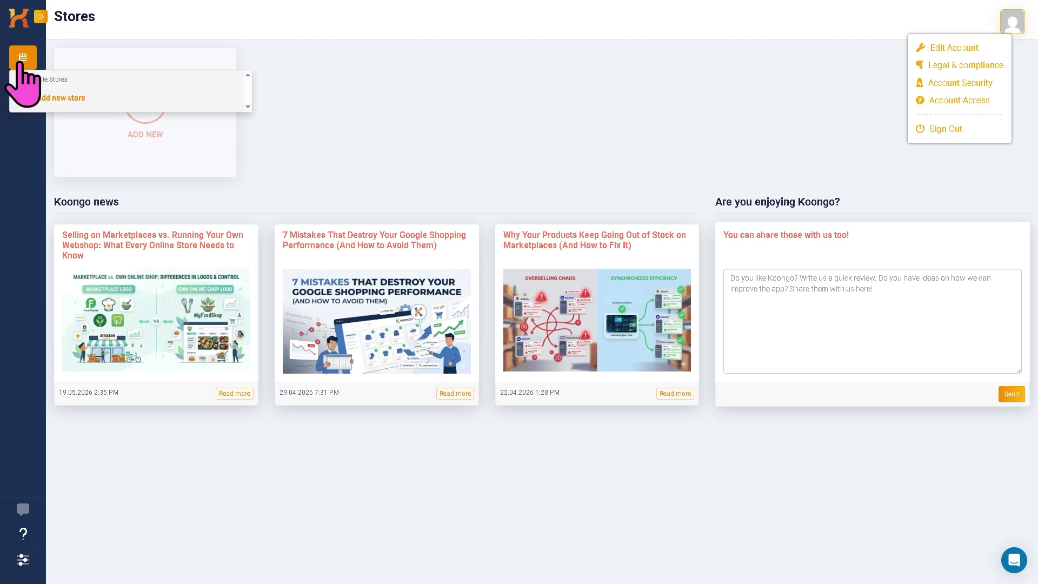
{"action": "left_click", "coordinate": [58, 100]}
{"action": "left_click", "coordinate": [60, 121]}
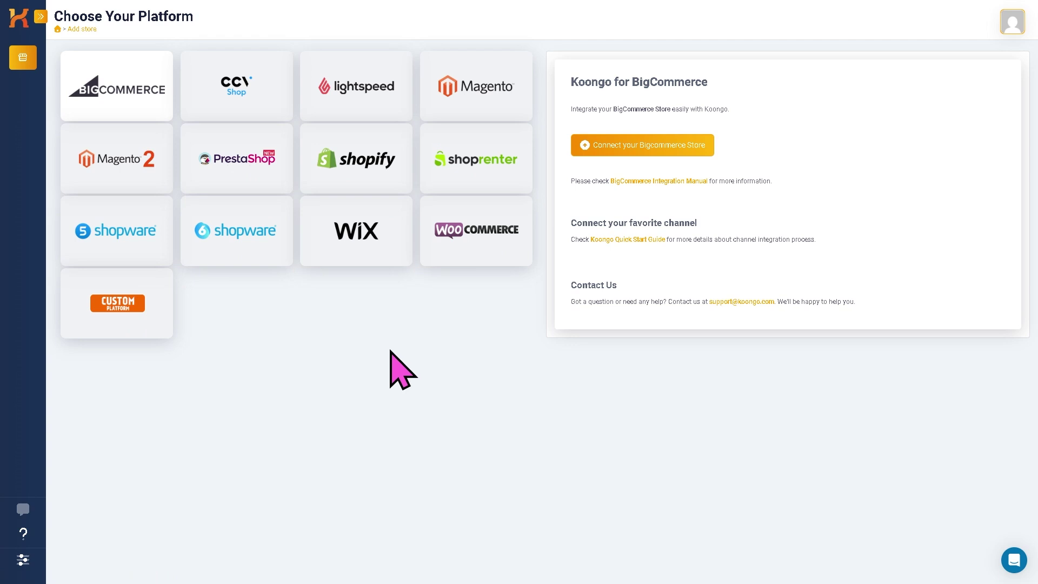
Step: Choose Shopify as the platform and connect the store by installing the Koongo: Sell on Marketplaces app
{"action": "left_click", "coordinate": [367, 162]}
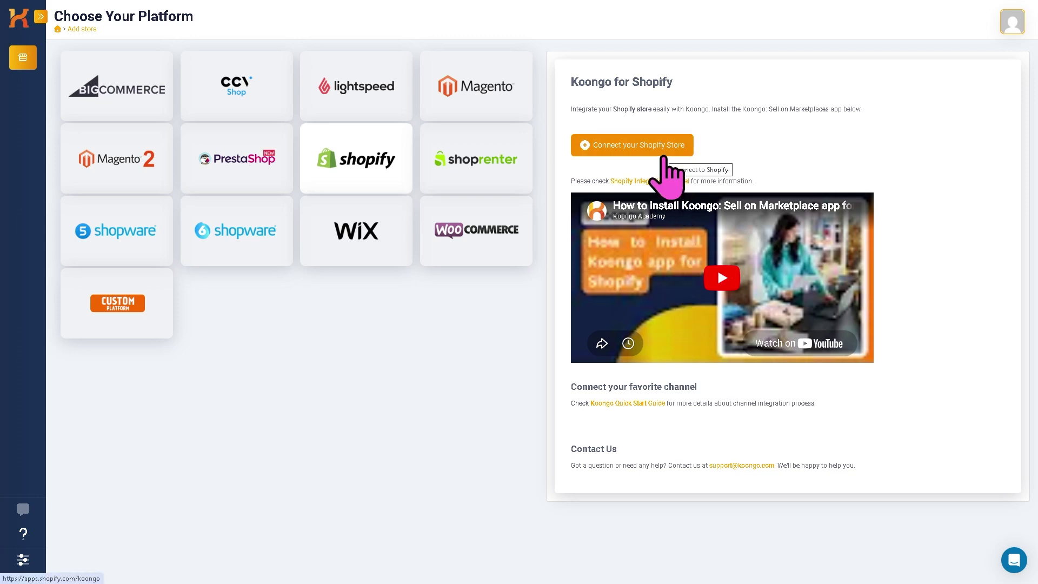
{"action": "left_click", "coordinate": [664, 156]}
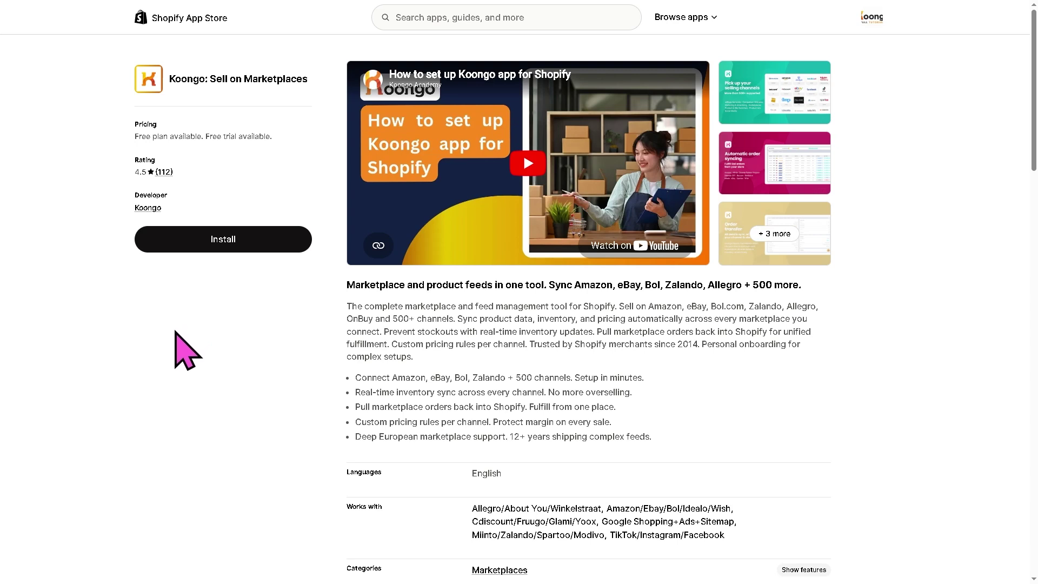
{"action": "left_click", "coordinate": [284, 241]}
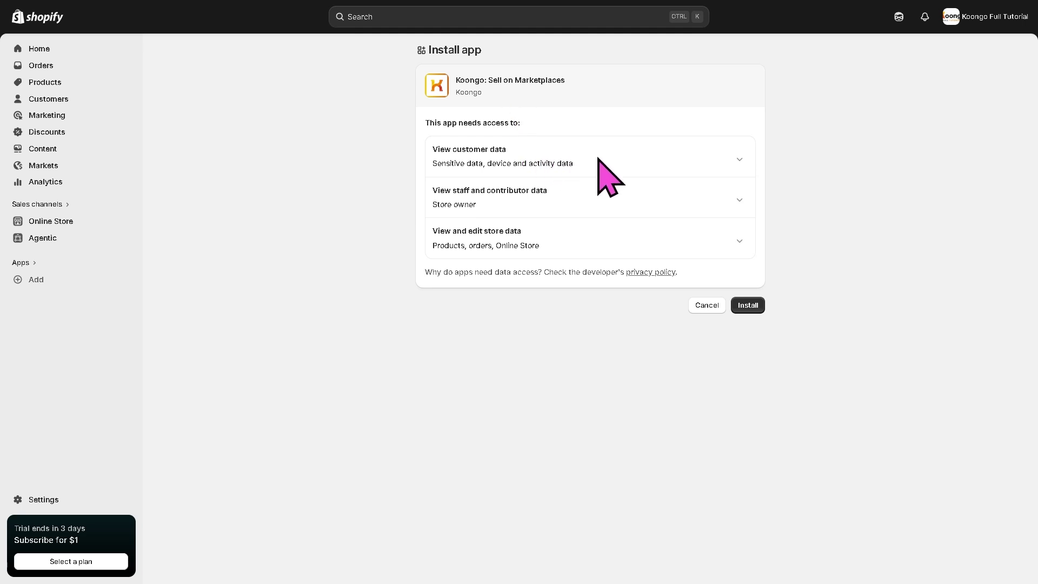
{"action": "left_click", "coordinate": [755, 308]}
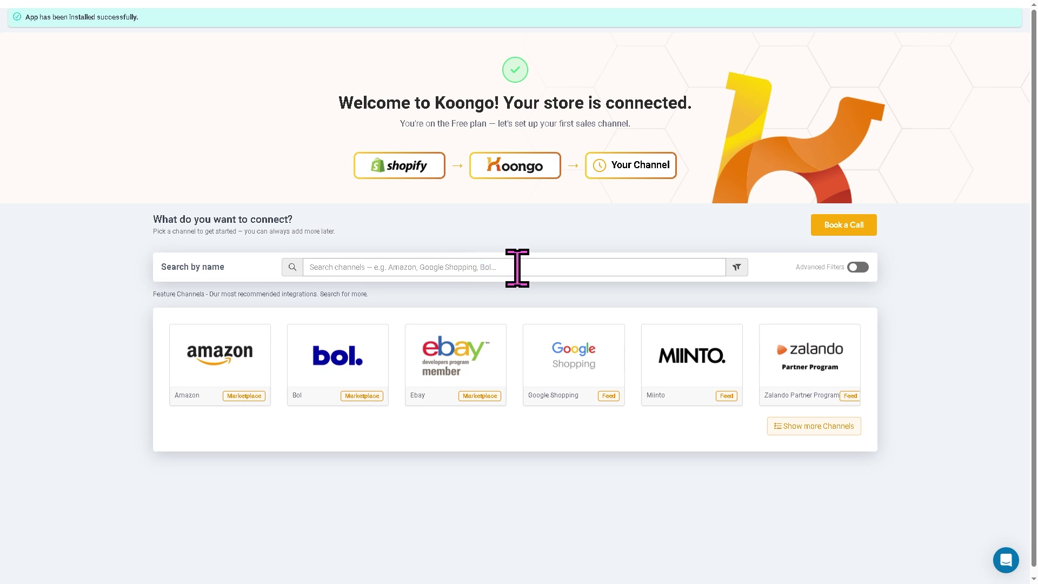
Step: Expand the list of recommended channels and select the Facebook Ads feed as the channel to connect
{"action": "left_click", "coordinate": [821, 426]}
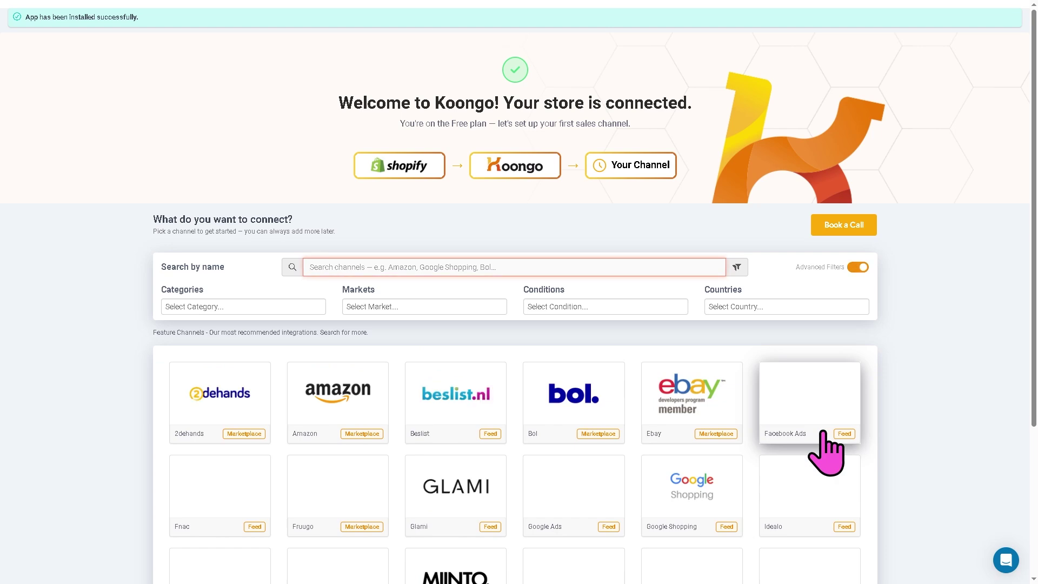
{"action": "scroll", "coordinate": [498, 387], "scroll_direction": "down", "scroll_amount": 3}
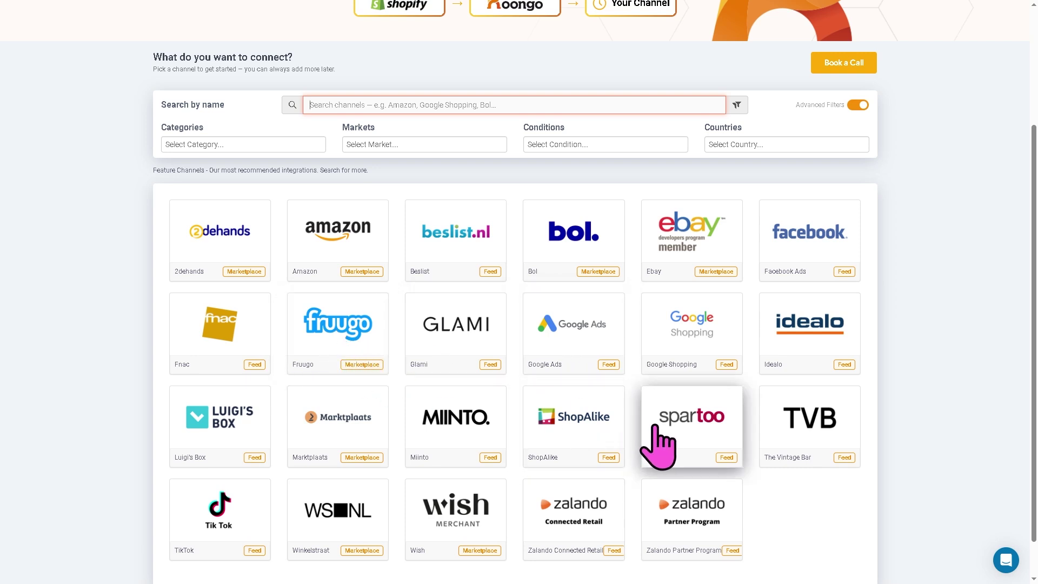
{"action": "left_click", "coordinate": [821, 264]}
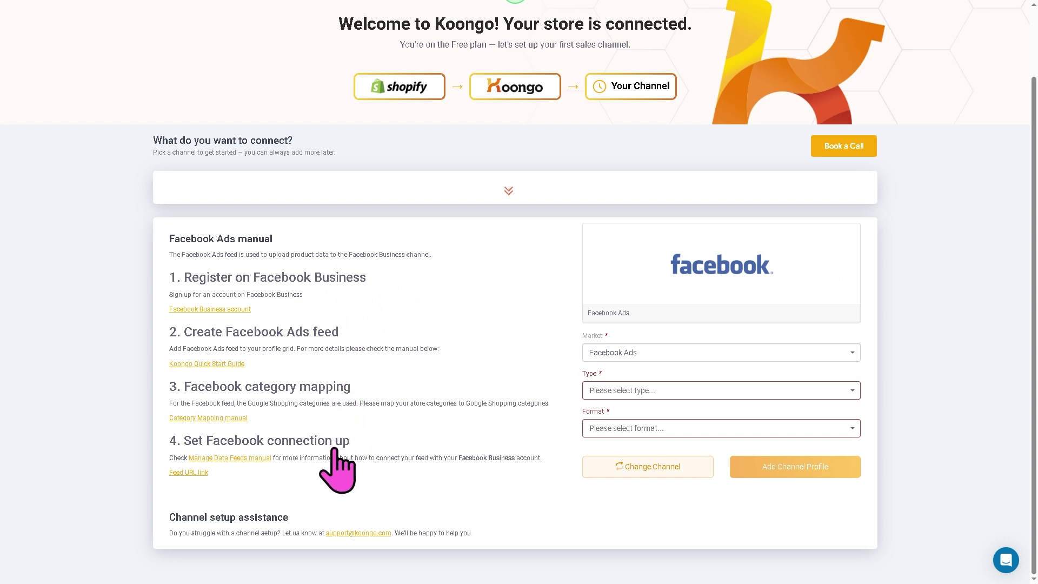
Step: Leave full-screen view, check the open Shopify admin and Meta Ads Manager pages, and return to the Koongo channel setup
{"action": "key", "text": "F11"}
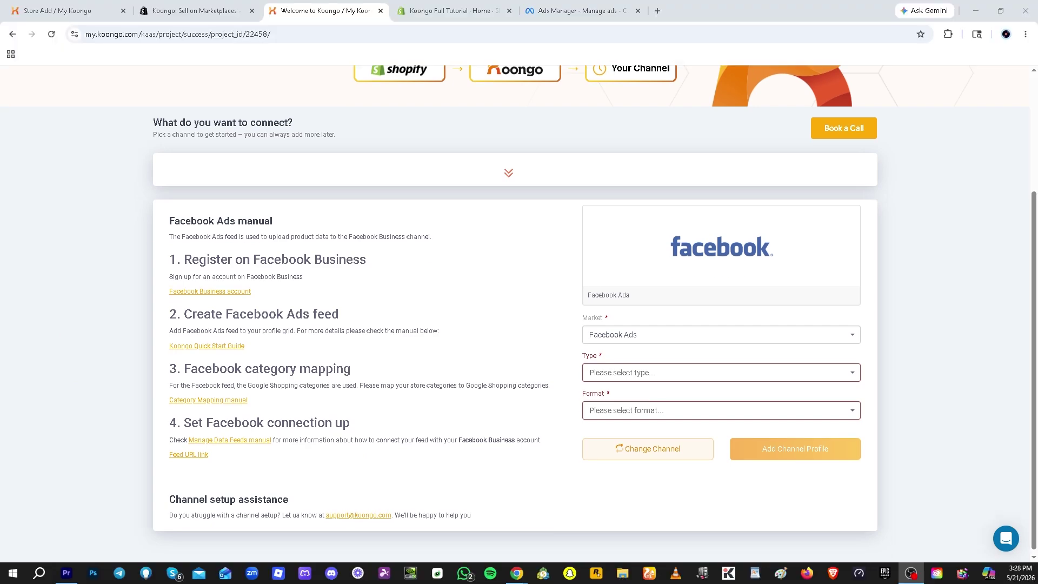
{"action": "left_click", "coordinate": [451, 15]}
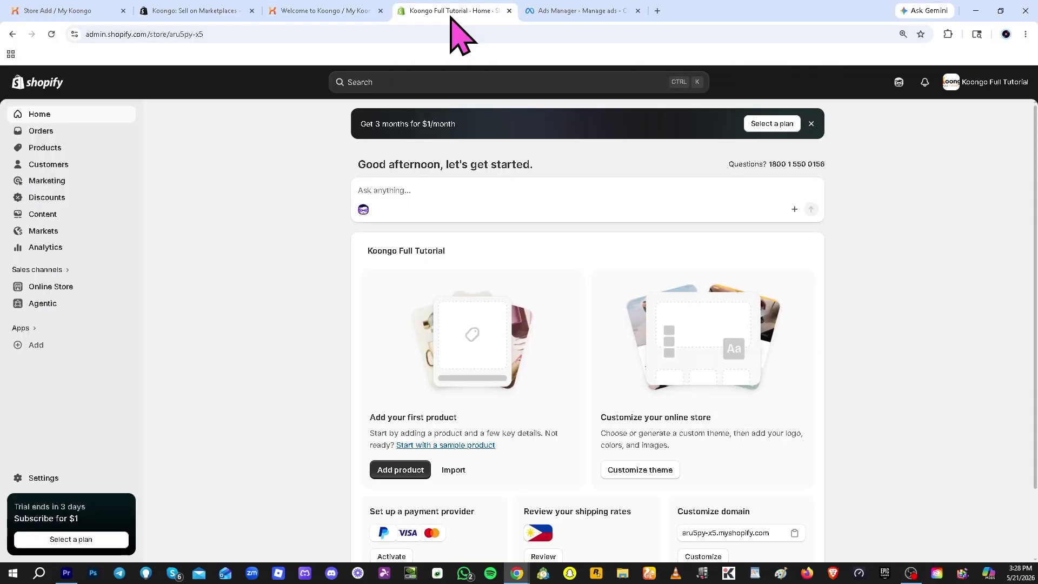
{"action": "left_click", "coordinate": [586, 13]}
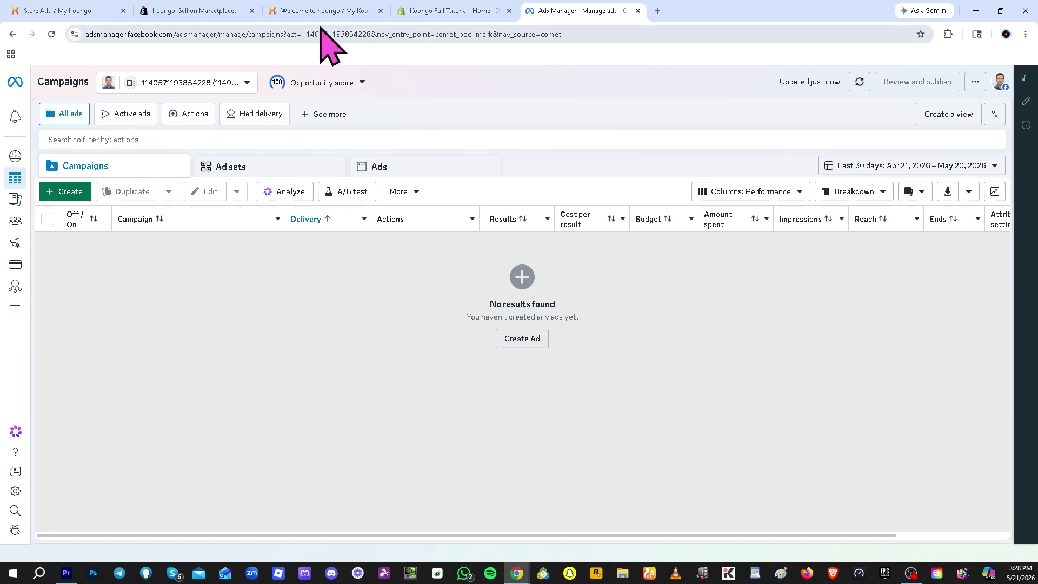
{"action": "left_click", "coordinate": [342, 16]}
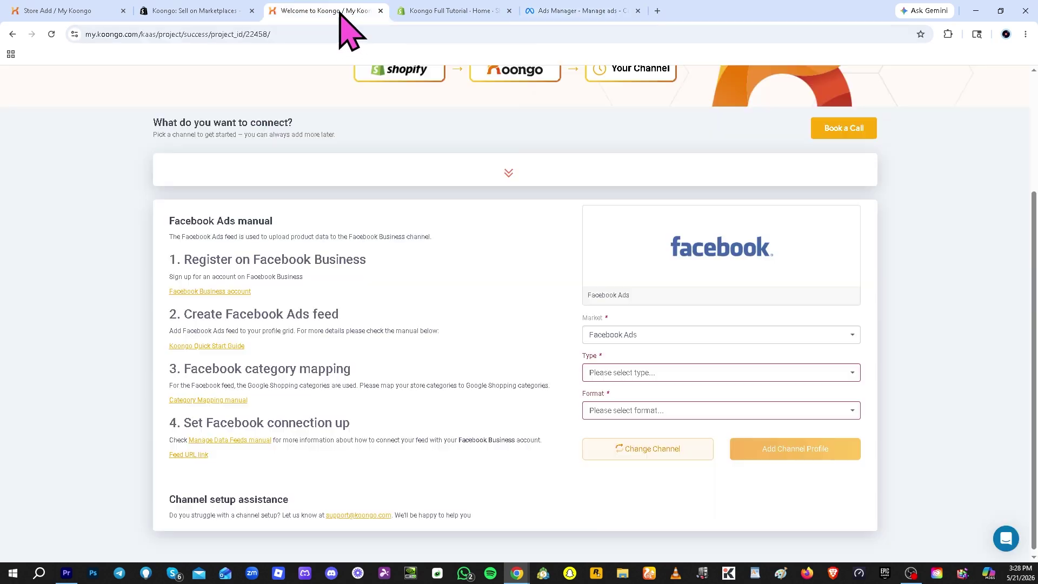
Step: Add the Facebook Ads channel profile with market Facebook Ads, type Product and format CSV
{"action": "left_click", "coordinate": [730, 336]}
{"action": "left_click", "coordinate": [697, 353]}
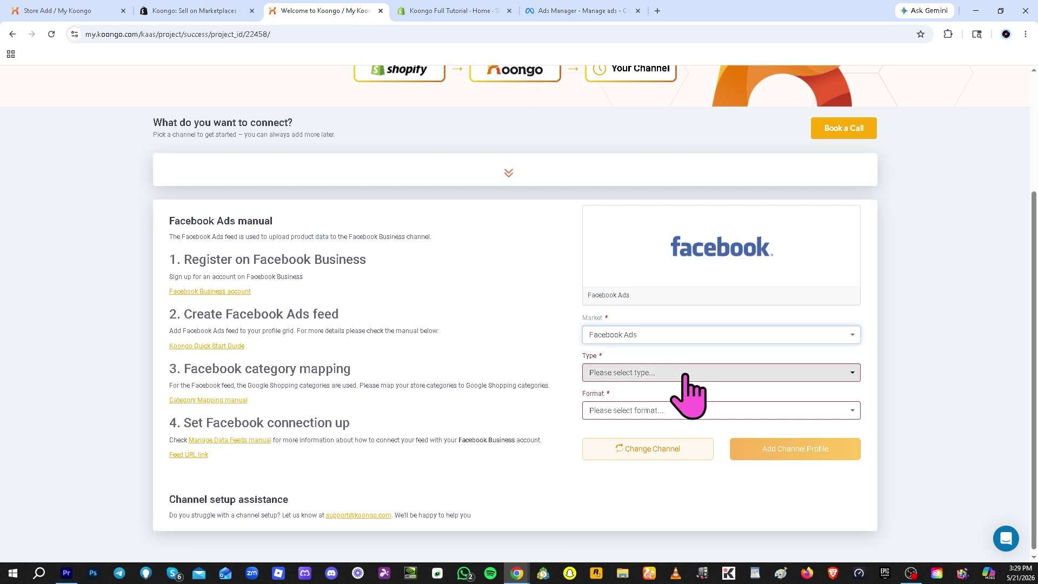
{"action": "left_click", "coordinate": [686, 374]}
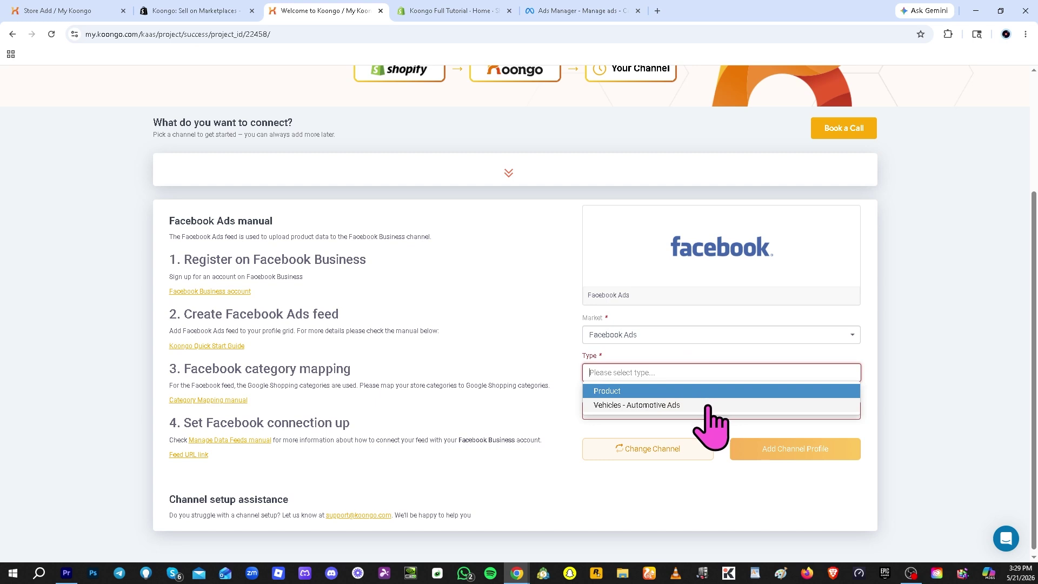
{"action": "left_click", "coordinate": [697, 393]}
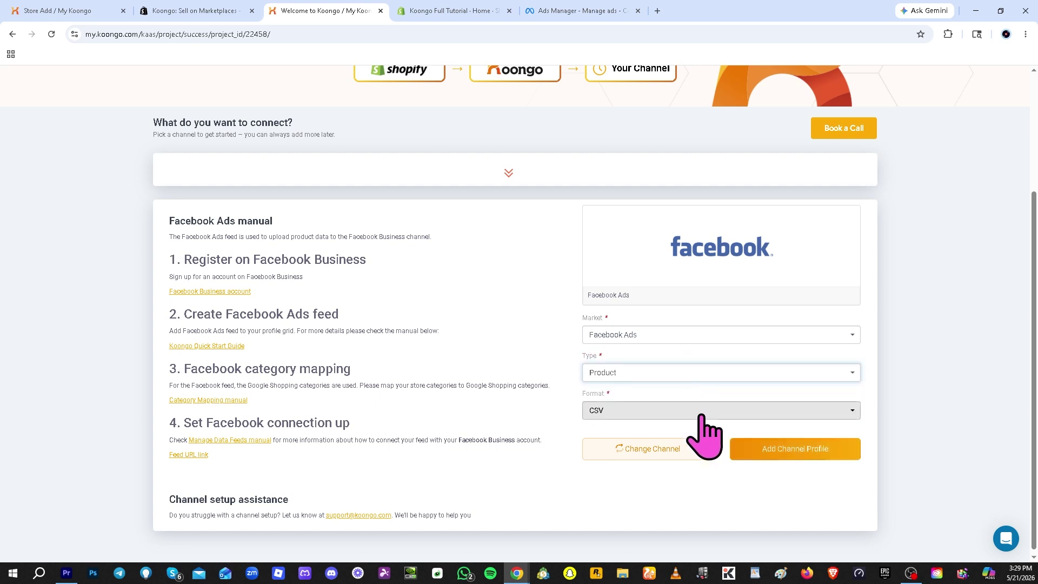
{"action": "left_click", "coordinate": [699, 411]}
{"action": "key", "text": "Return"}
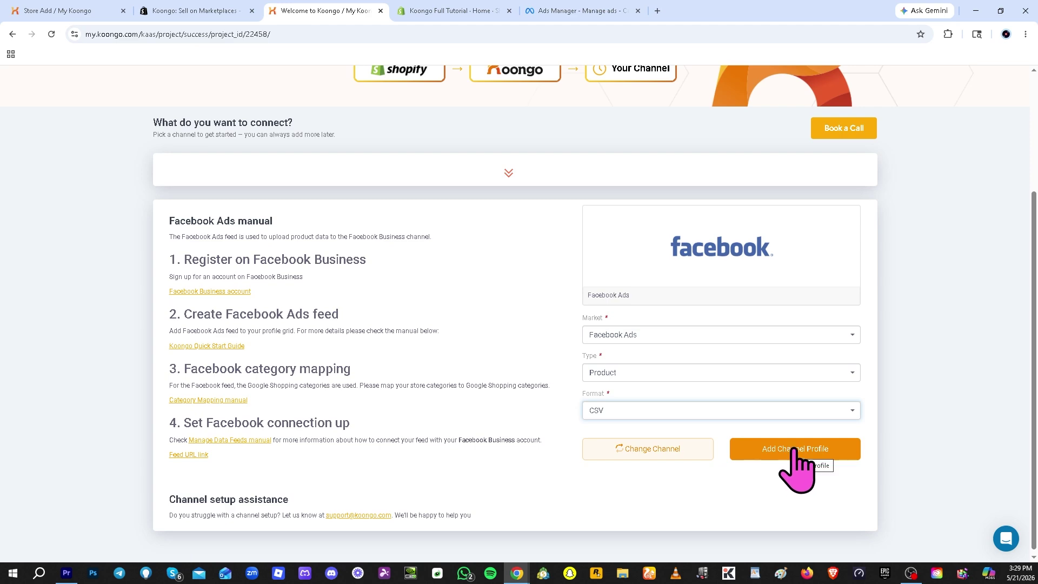
{"action": "left_click", "coordinate": [790, 454]}
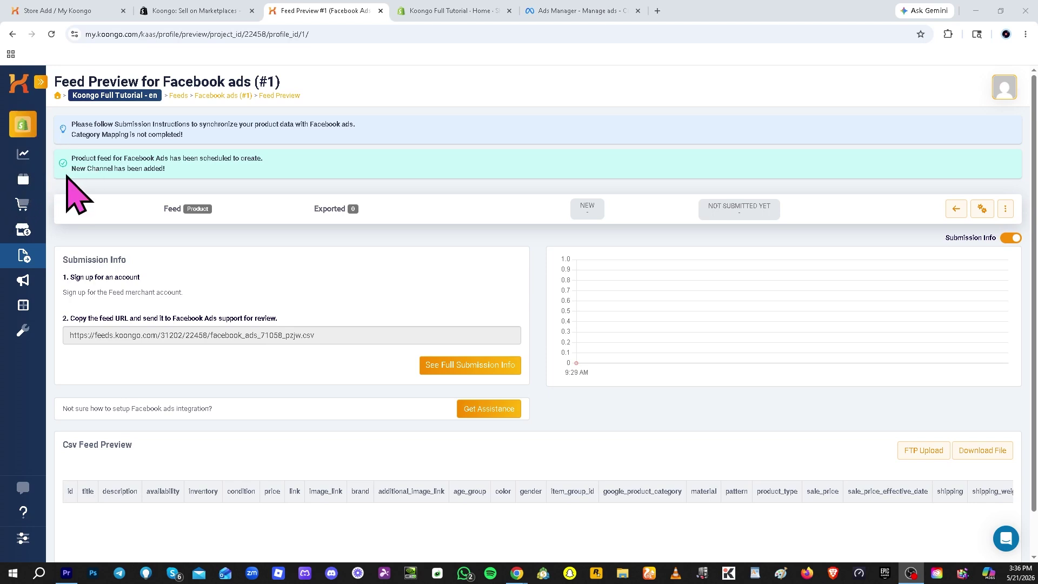
Step: Switch to full-screen view and look at the available stores list with its option to add a new store
{"action": "key", "text": "F11"}
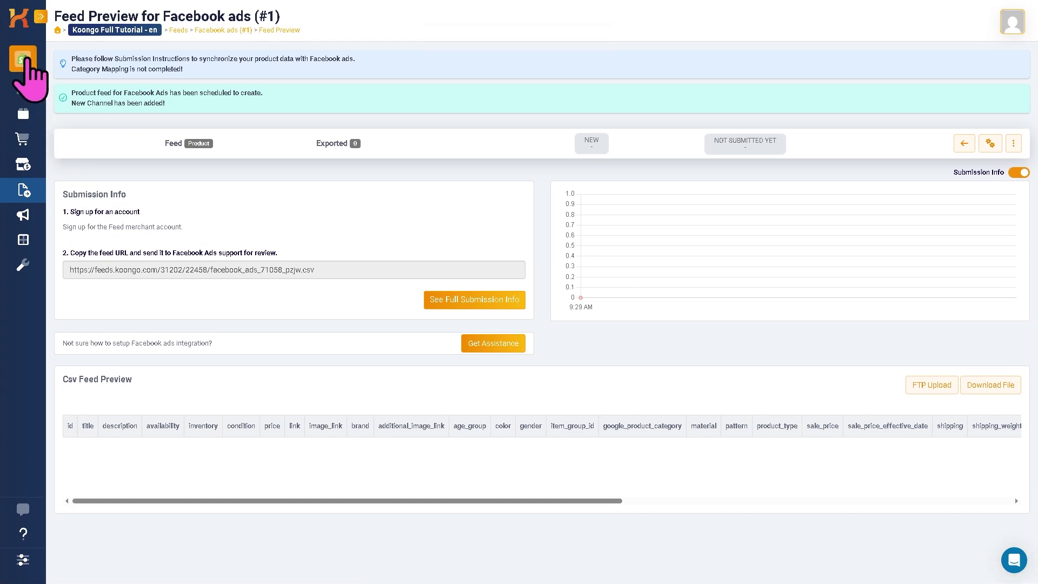
{"action": "left_click", "coordinate": [24, 62]}
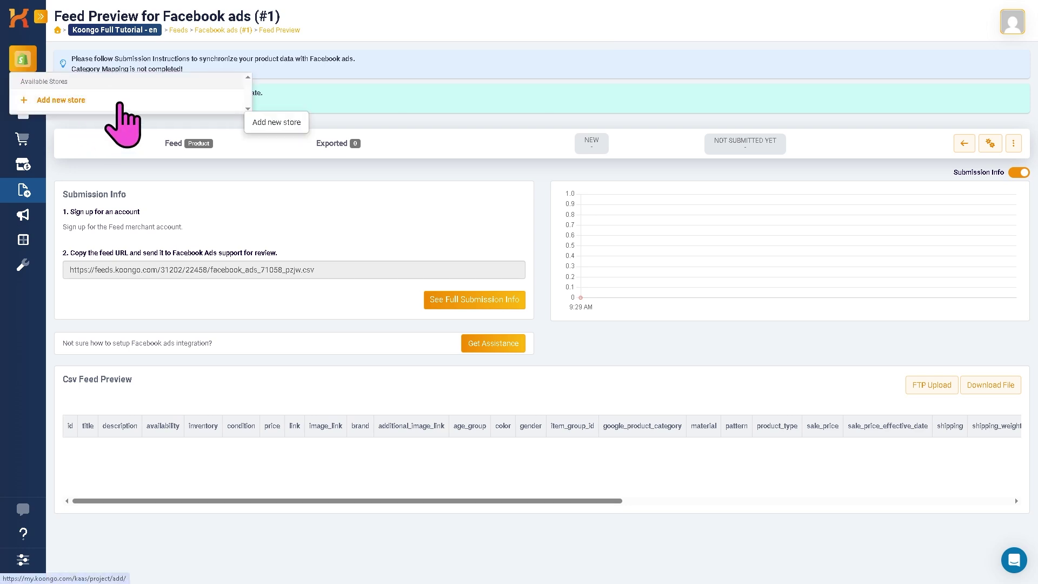
{"action": "left_click", "coordinate": [214, 186]}
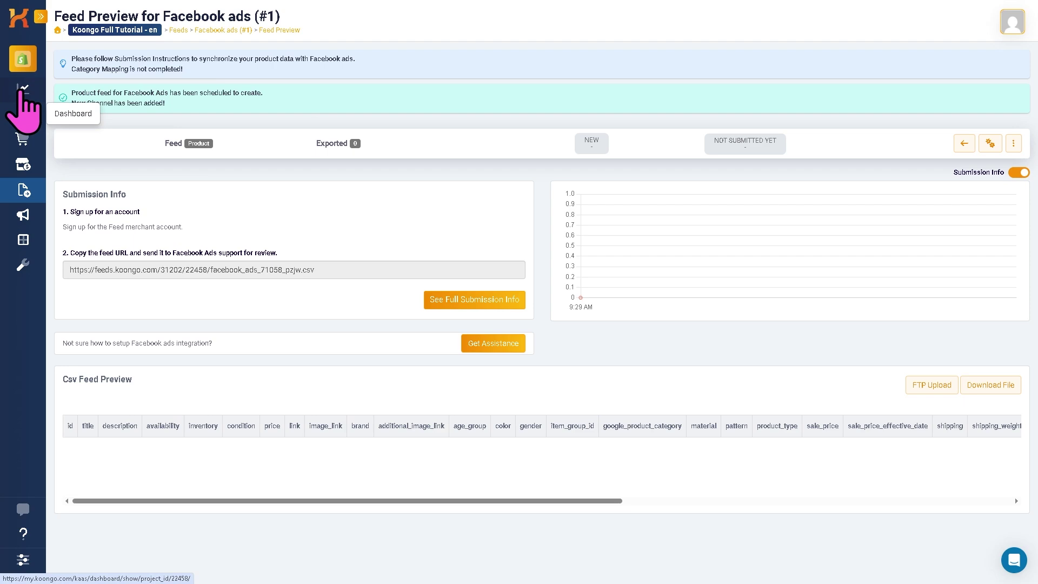
Step: Open the store dashboard, dismiss the channel limit notice, and review the usage limits, order statistics, marketplaces, feeds and ads
{"action": "left_click", "coordinate": [24, 89]}
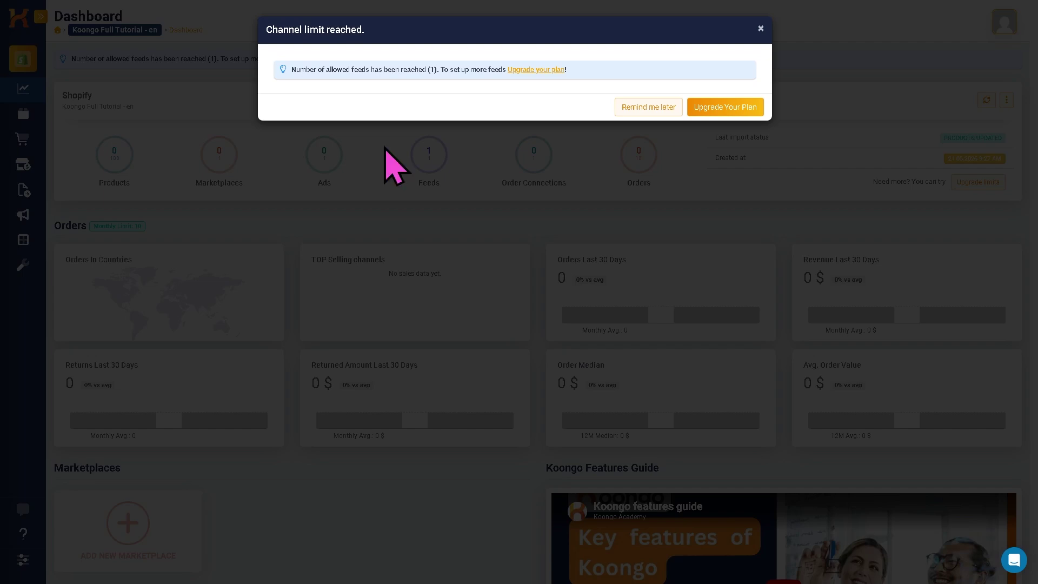
{"action": "left_click", "coordinate": [760, 29]}
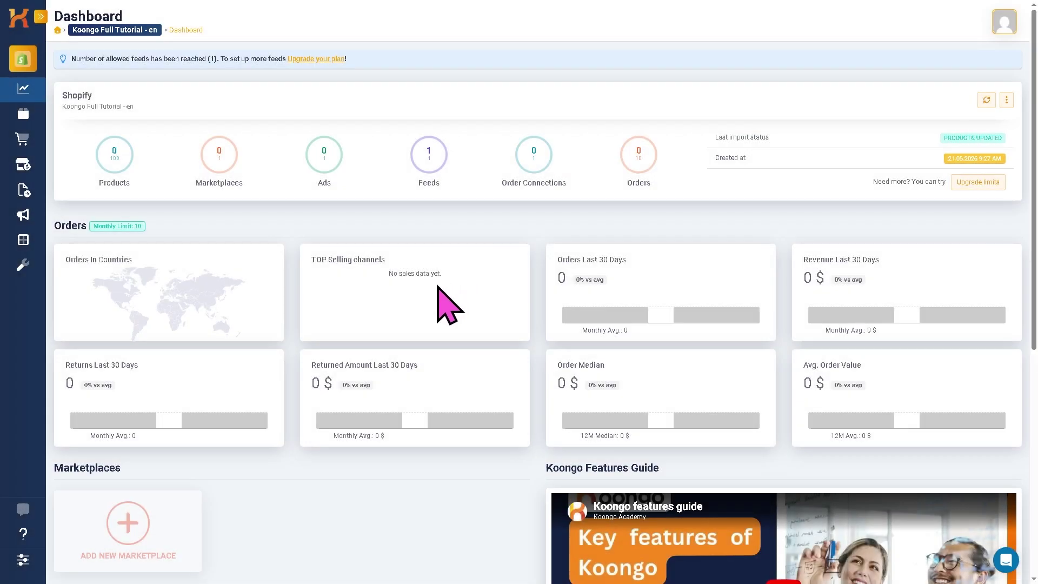
{"action": "scroll", "coordinate": [443, 296], "scroll_direction": "down", "scroll_amount": 1}
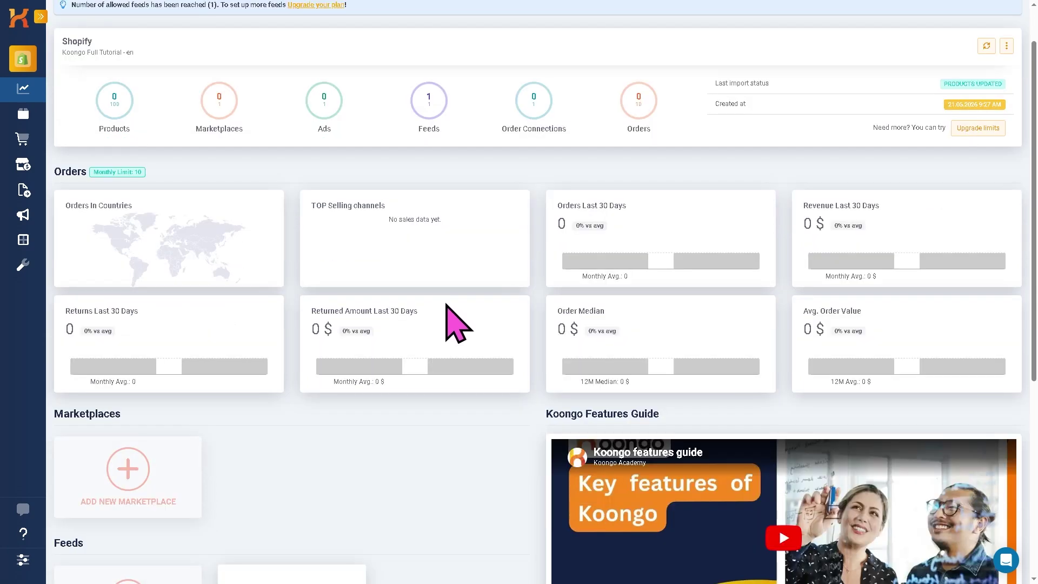
{"action": "scroll", "coordinate": [448, 306], "scroll_direction": "down", "scroll_amount": 4}
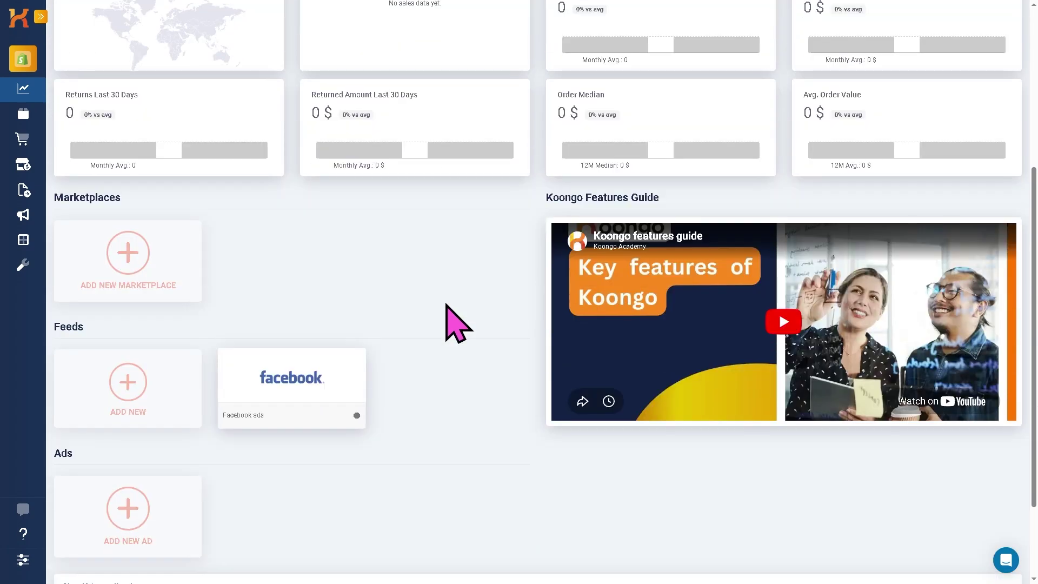
{"action": "scroll", "coordinate": [449, 305], "scroll_direction": "down", "scroll_amount": 2}
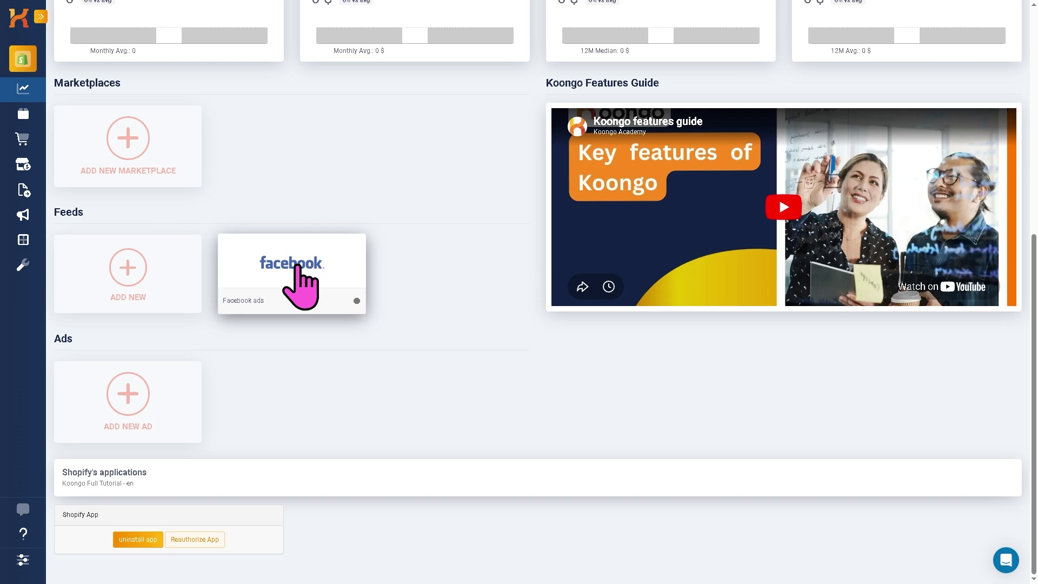
{"action": "scroll", "coordinate": [278, 225], "scroll_direction": "up", "scroll_amount": 5}
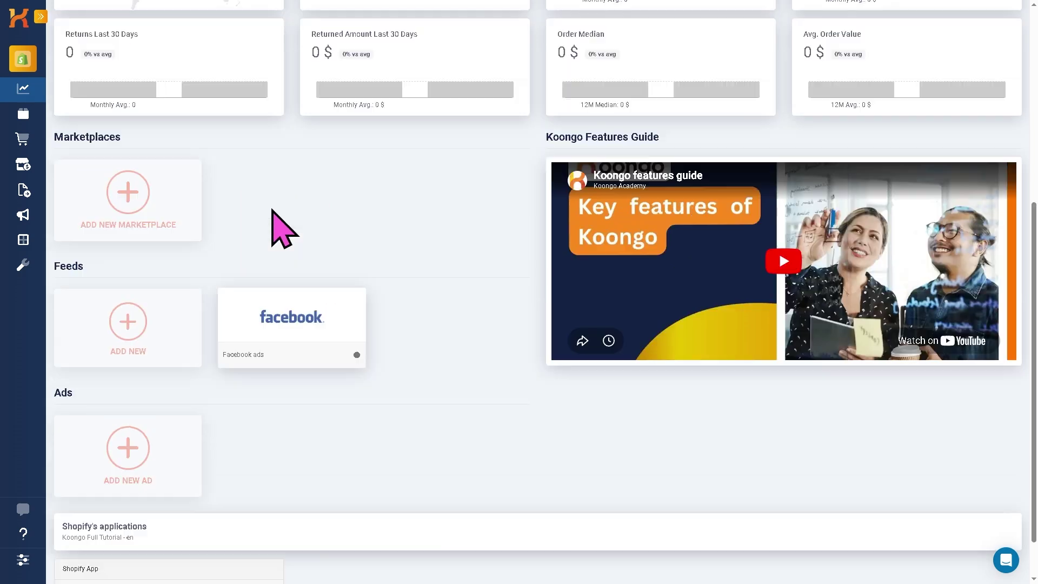
{"action": "scroll", "coordinate": [297, 365], "scroll_direction": "up", "scroll_amount": 3}
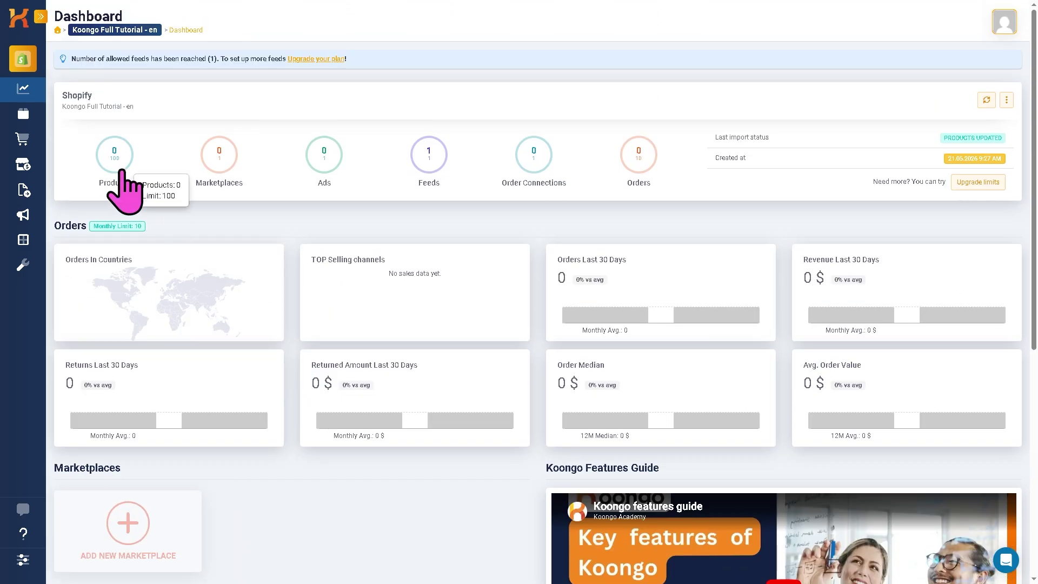
Step: Open the store's Products page, look at its Import Products (REPLACE) option, and leave full-screen view
{"action": "left_click", "coordinate": [24, 116]}
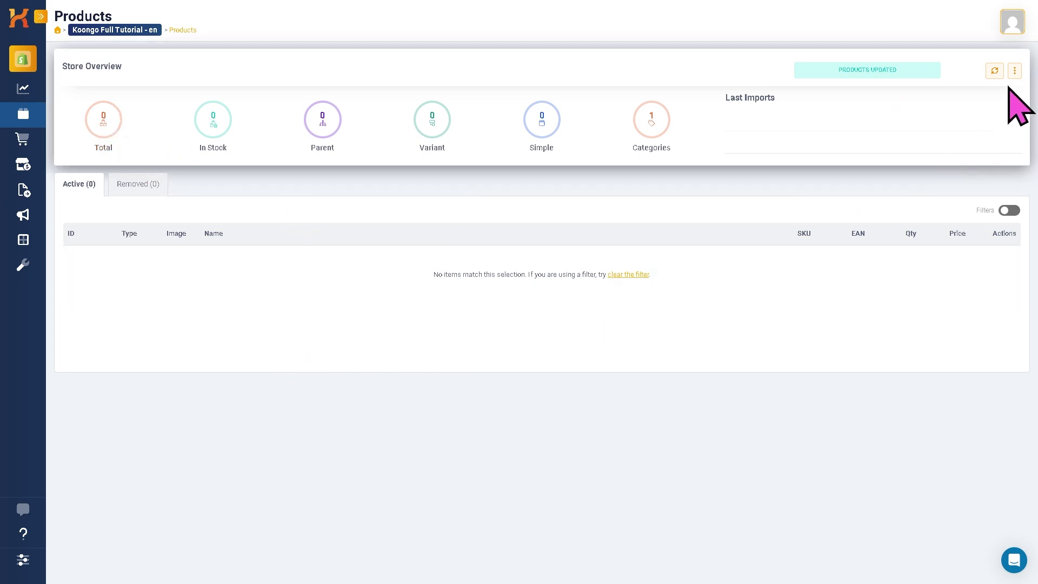
{"action": "left_click", "coordinate": [1015, 71]}
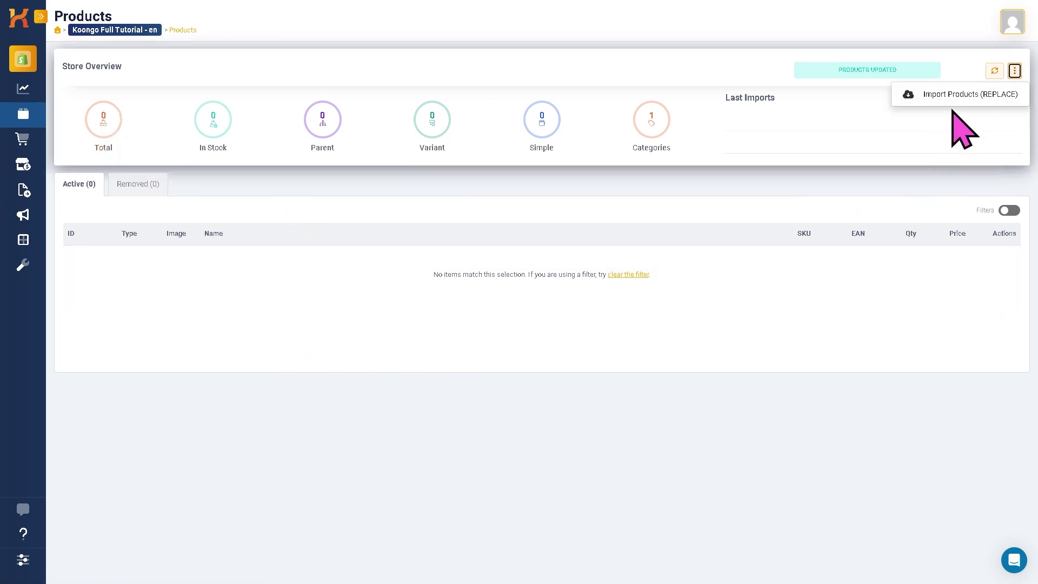
{"action": "left_click", "coordinate": [518, 406]}
{"action": "key", "text": "F11"}
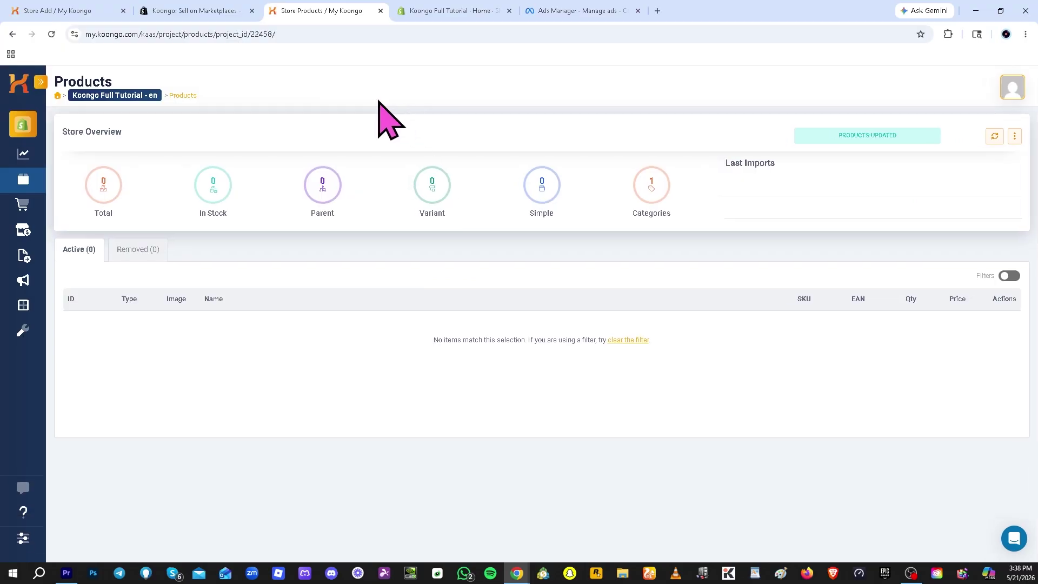
Step: Switch to the Shopify admin and start a new product titled "Koongo Full Tutorial"
{"action": "left_click", "coordinate": [453, 10]}
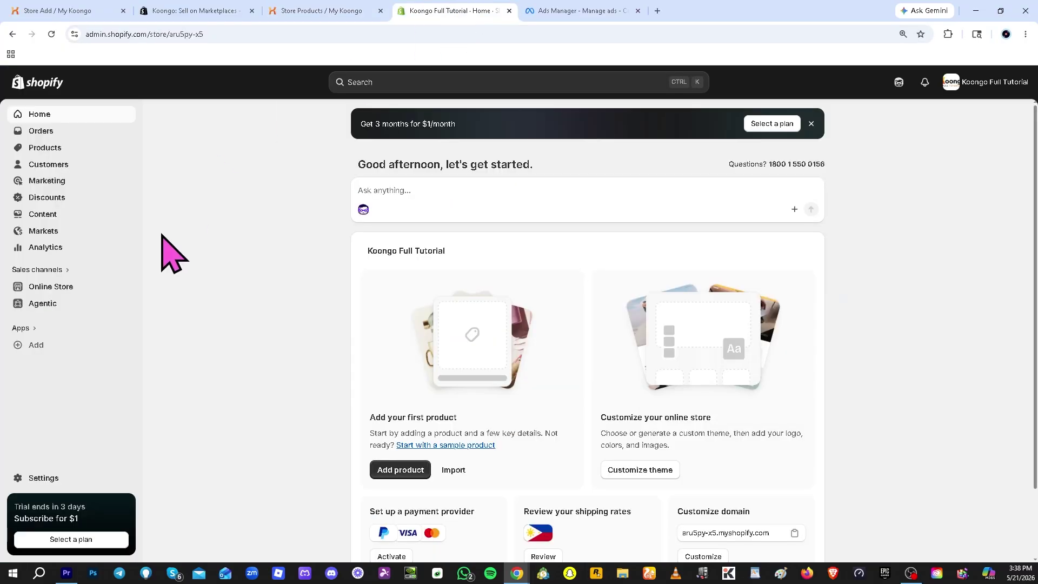
{"action": "left_click", "coordinate": [63, 152]}
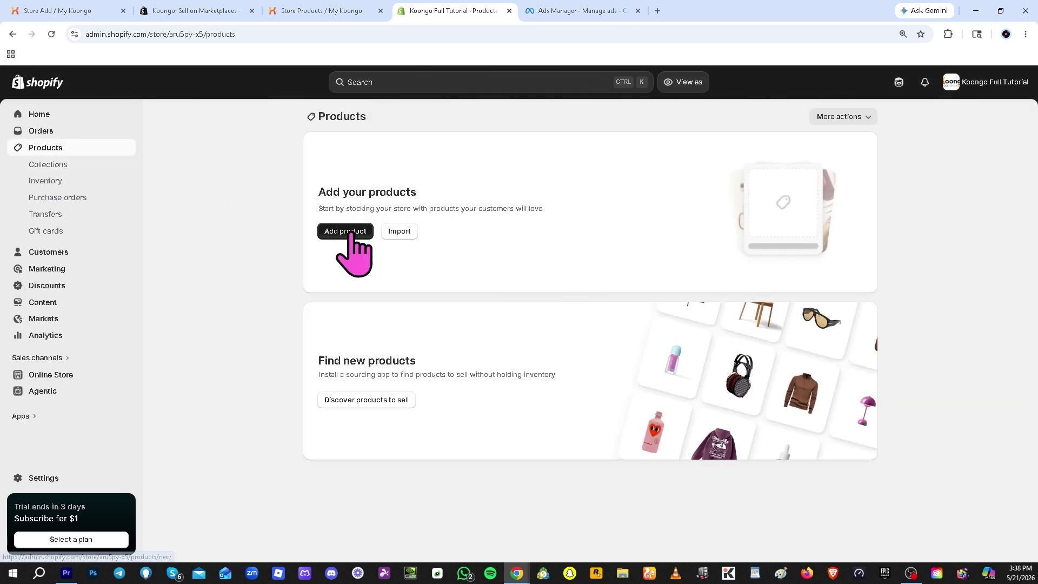
{"action": "left_click", "coordinate": [351, 232]}
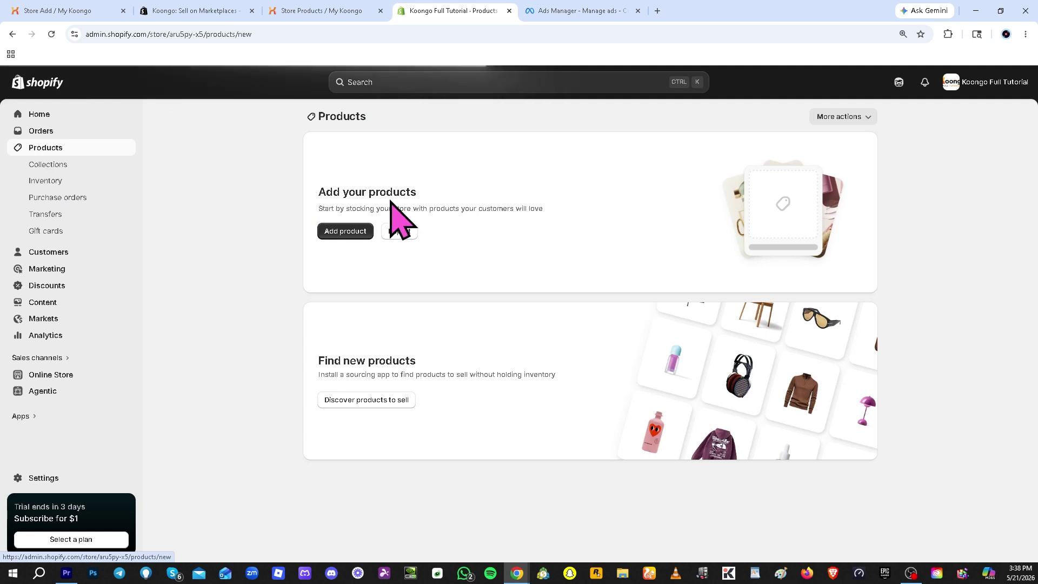
{"action": "left_click", "coordinate": [420, 163]}
{"action": "type", "text": "Koongo Full Tutorial"}
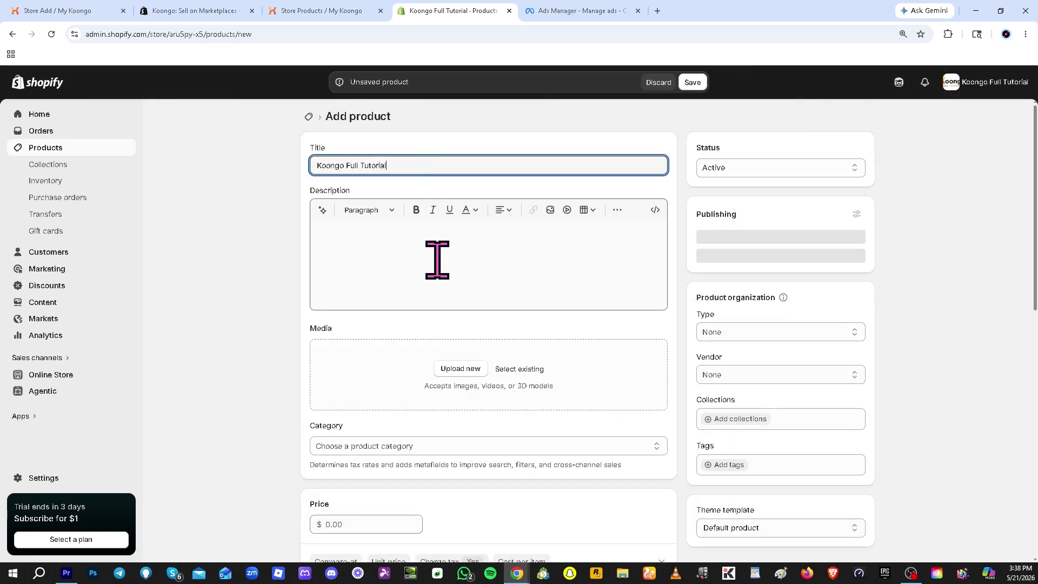
Step: Enter "Koongo Full Tutorial" as the product description and generate further description text from the prompt "Koongo Full Tutorial"
{"action": "left_click", "coordinate": [437, 258]}
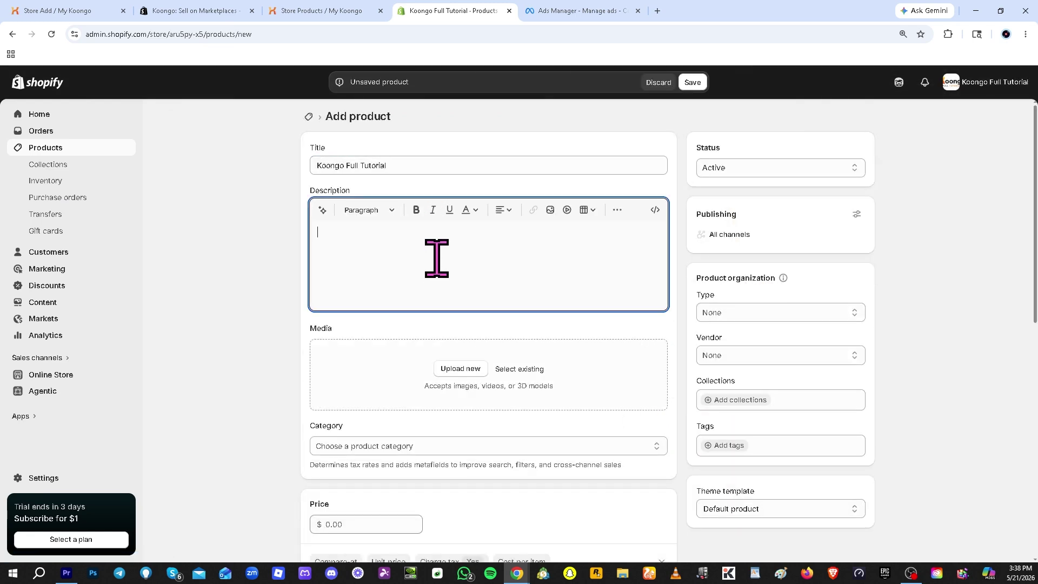
{"action": "left_click", "coordinate": [322, 212]}
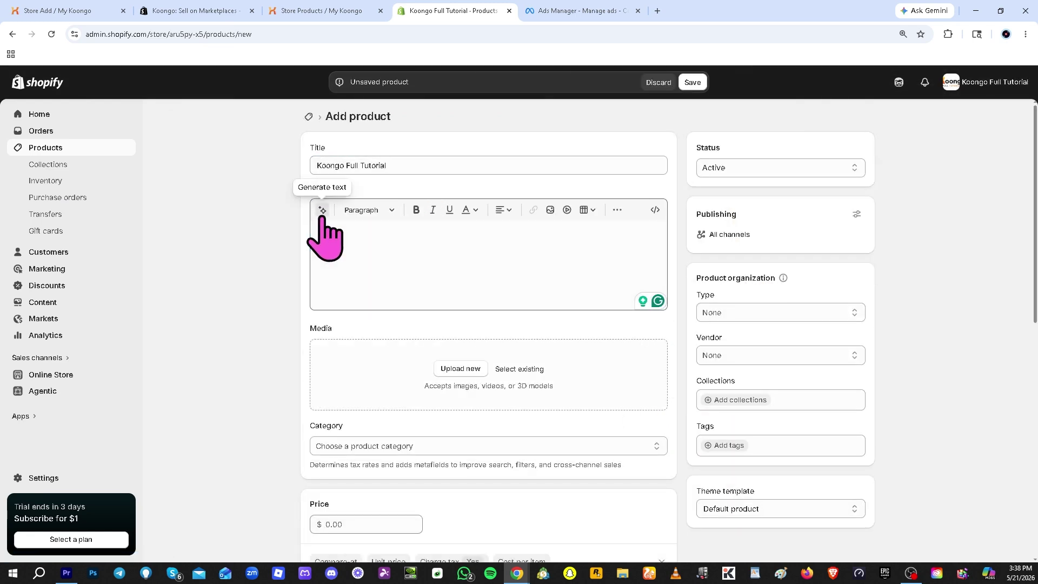
{"action": "left_click", "coordinate": [423, 241]}
{"action": "type", "text": "Koongo Full Tutorial"}
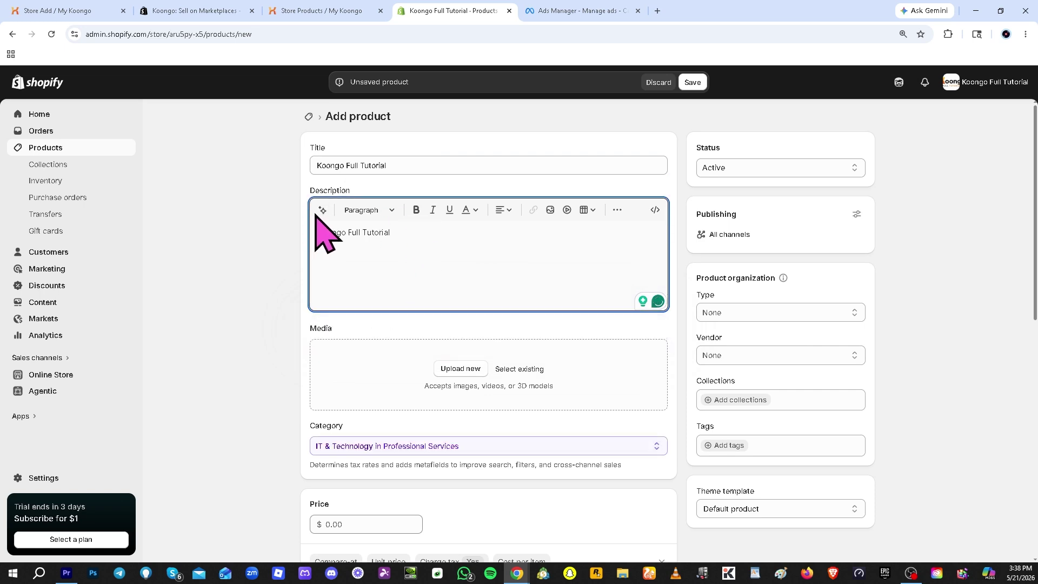
{"action": "left_click", "coordinate": [323, 211]}
{"action": "left_click", "coordinate": [430, 330]}
{"action": "type", "text": "Koongo Full Tutorial"}
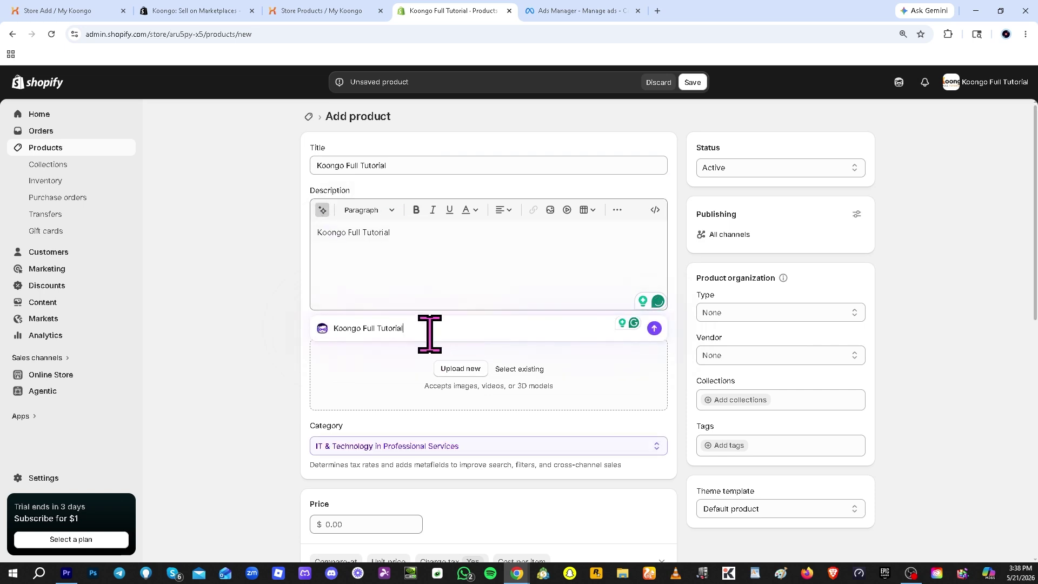
{"action": "key", "text": "Return"}
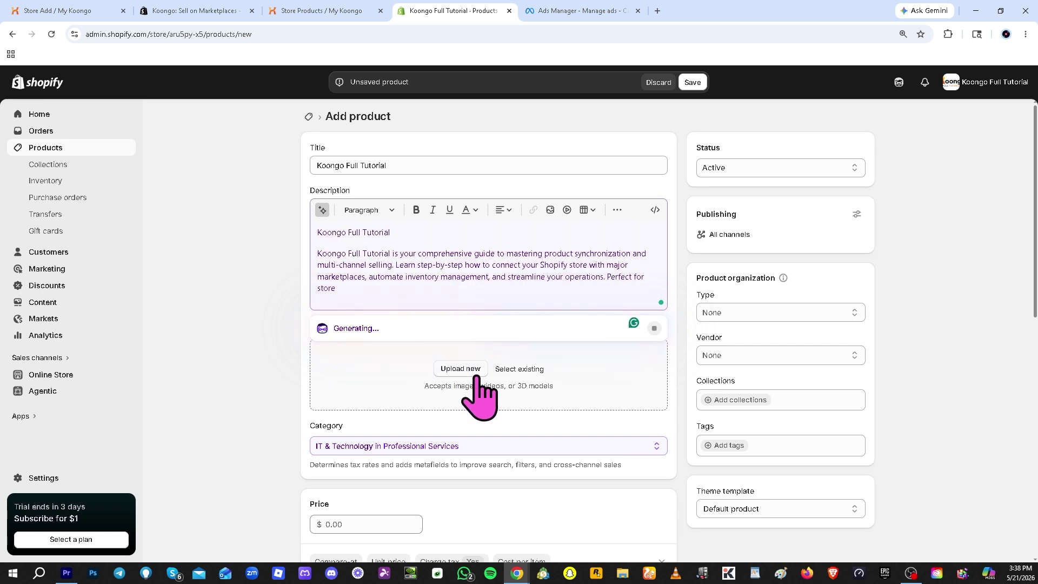
Step: Add the Koongo Full Tutorial logo as product media and set the category to Digital Downloads in Videos
{"action": "scroll", "coordinate": [489, 325], "scroll_direction": "down", "scroll_amount": 2}
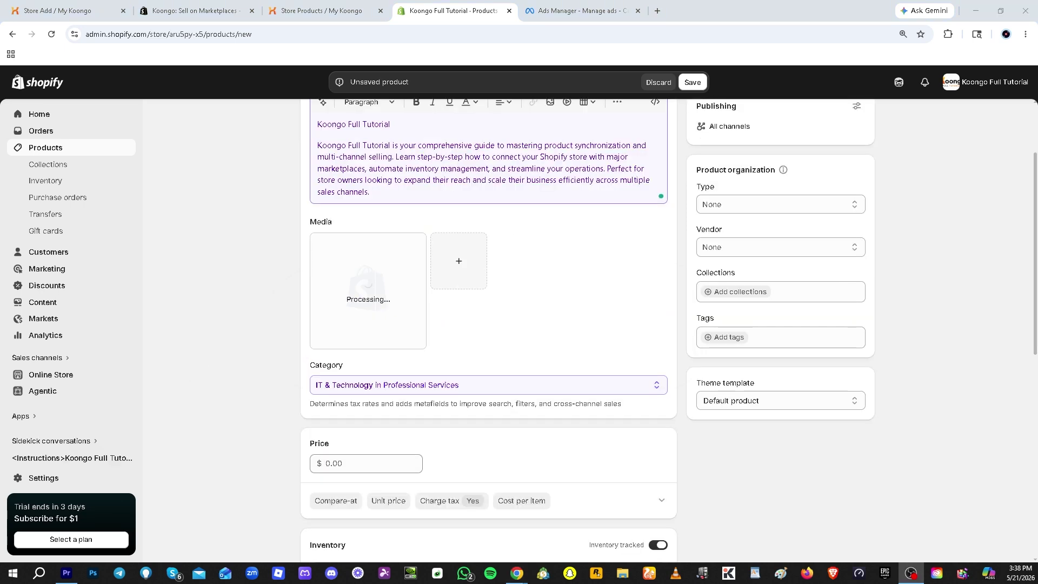
{"action": "left_click", "coordinate": [591, 392]}
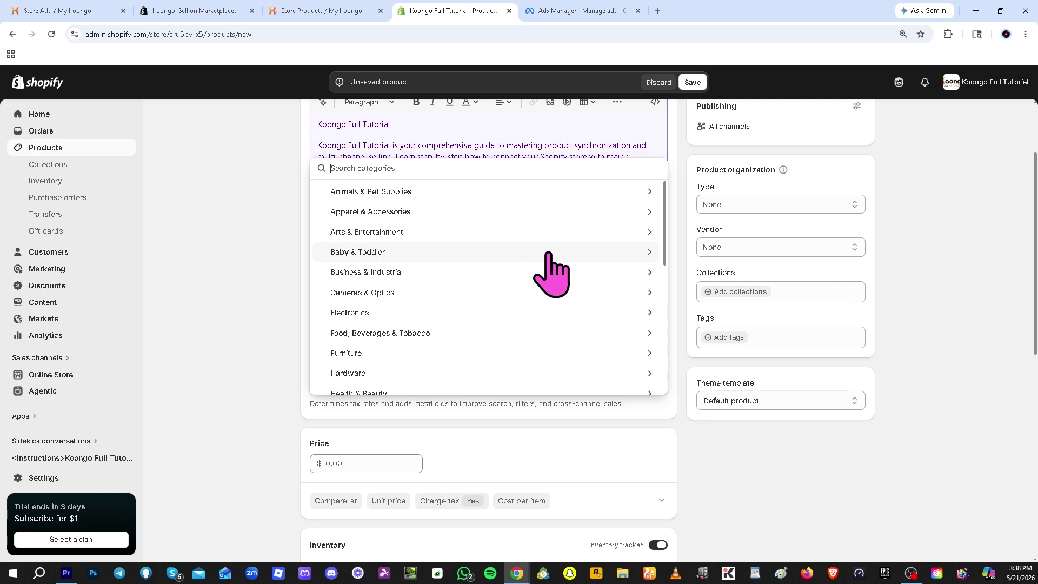
{"action": "scroll", "coordinate": [407, 363], "scroll_direction": "down", "scroll_amount": 1}
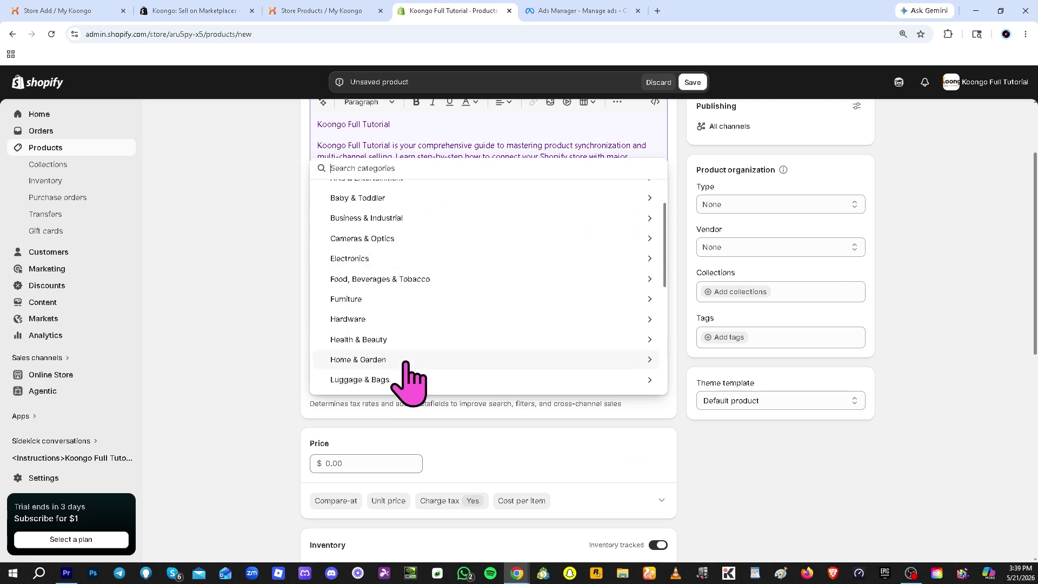
{"action": "scroll", "coordinate": [436, 311], "scroll_direction": "down", "scroll_amount": 4}
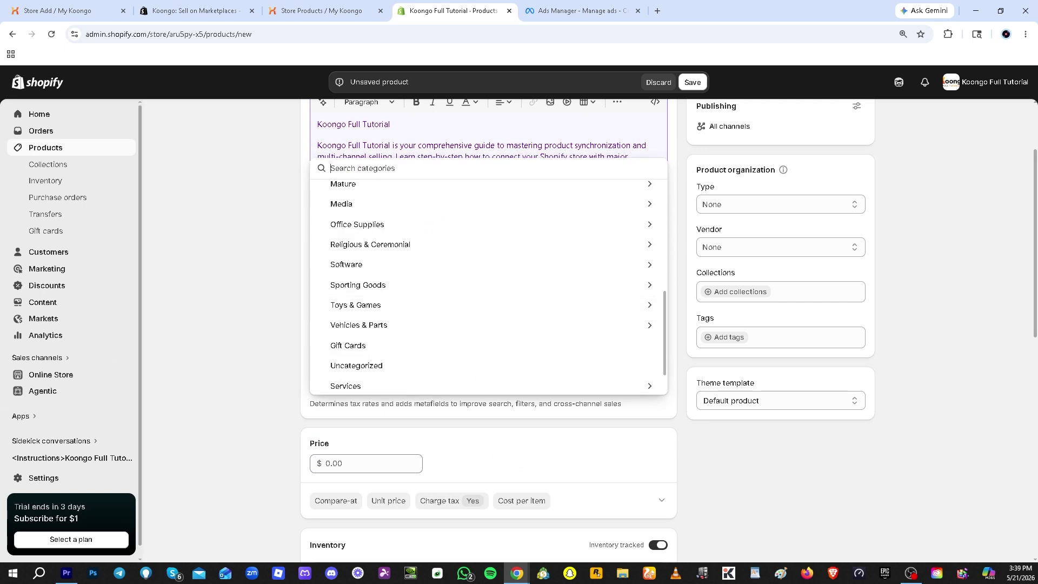
{"action": "scroll", "coordinate": [539, 352], "scroll_direction": "up", "scroll_amount": 1}
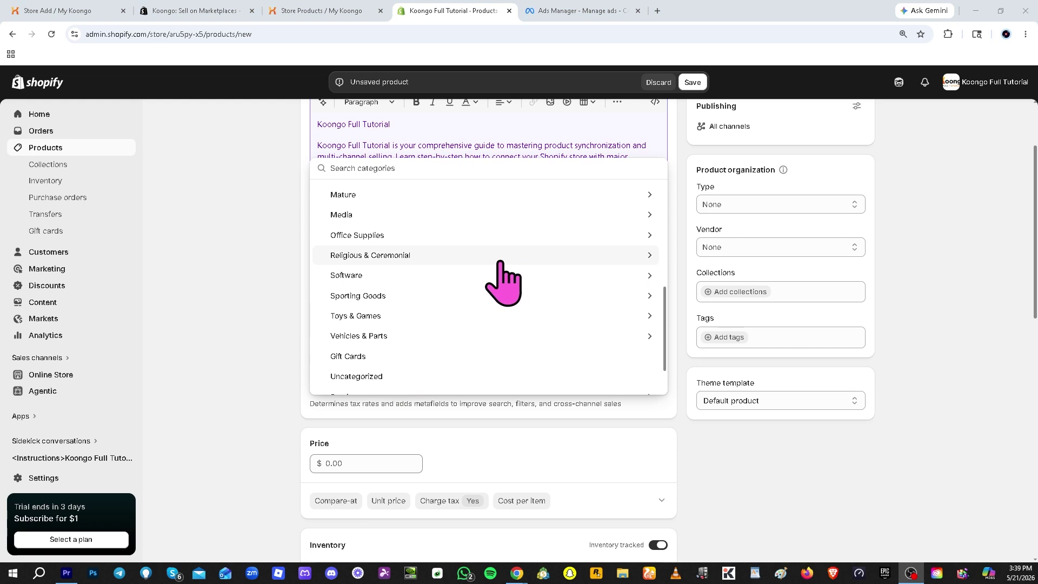
{"action": "left_click", "coordinate": [364, 220]}
Step: Set the product price to $69, review the inventory, shipping and metafield sections, and save the product
{"action": "left_click", "coordinate": [359, 467]}
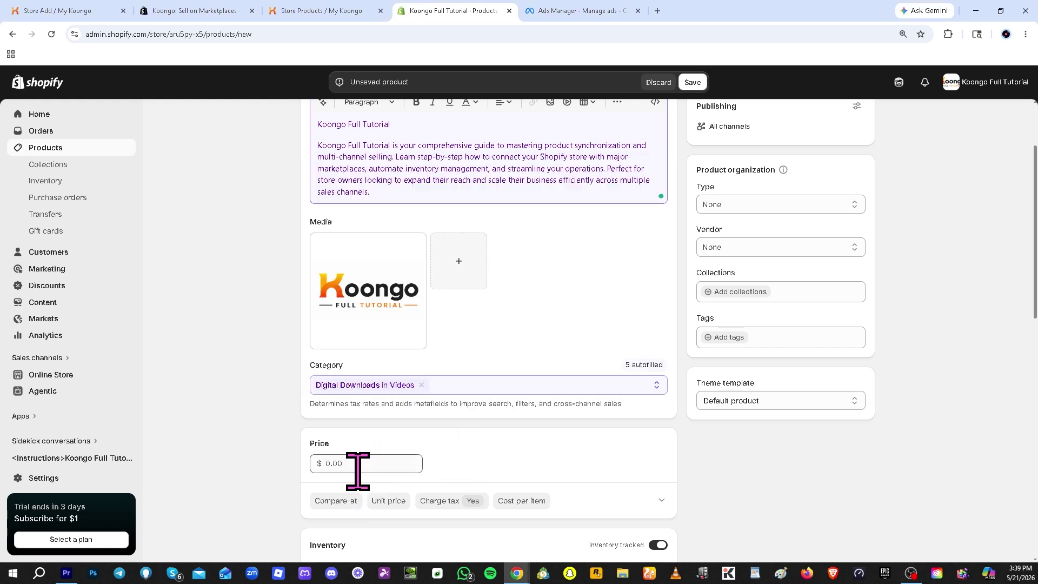
{"action": "left_click", "coordinate": [361, 465]}
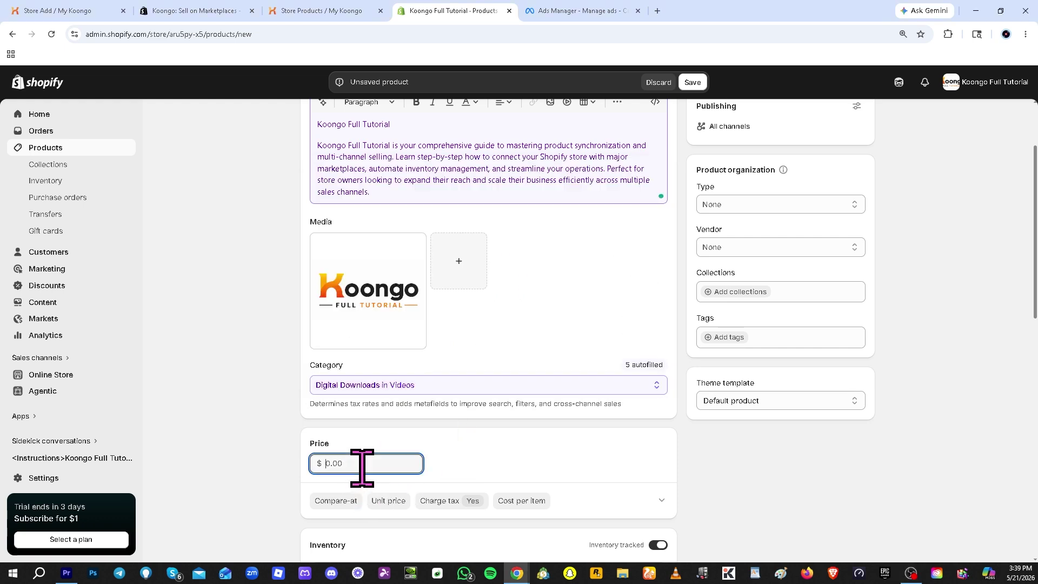
{"action": "scroll", "coordinate": [362, 467], "scroll_direction": "down", "scroll_amount": 6}
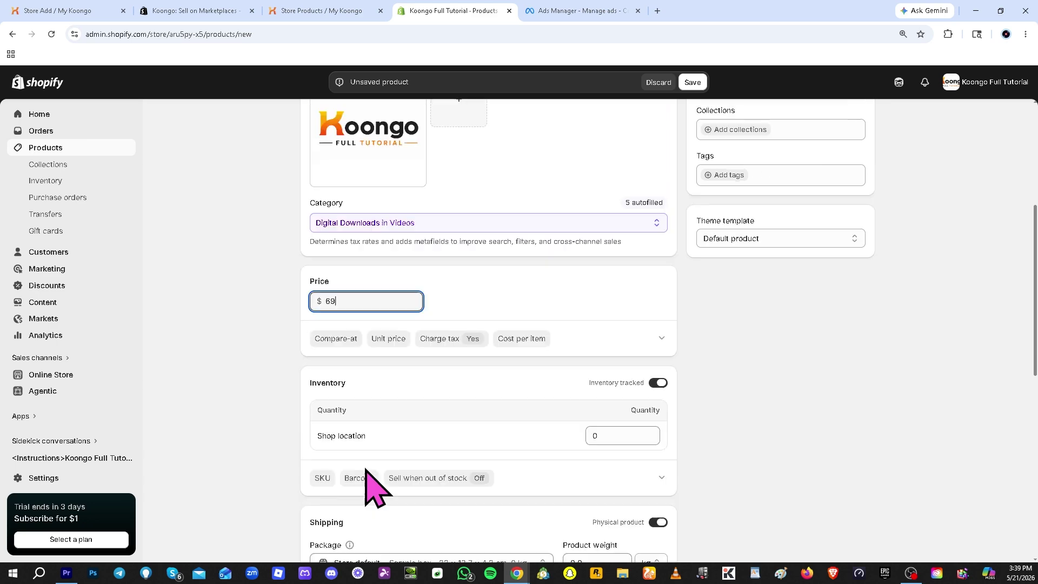
{"action": "scroll", "coordinate": [366, 474], "scroll_direction": "down", "scroll_amount": 4}
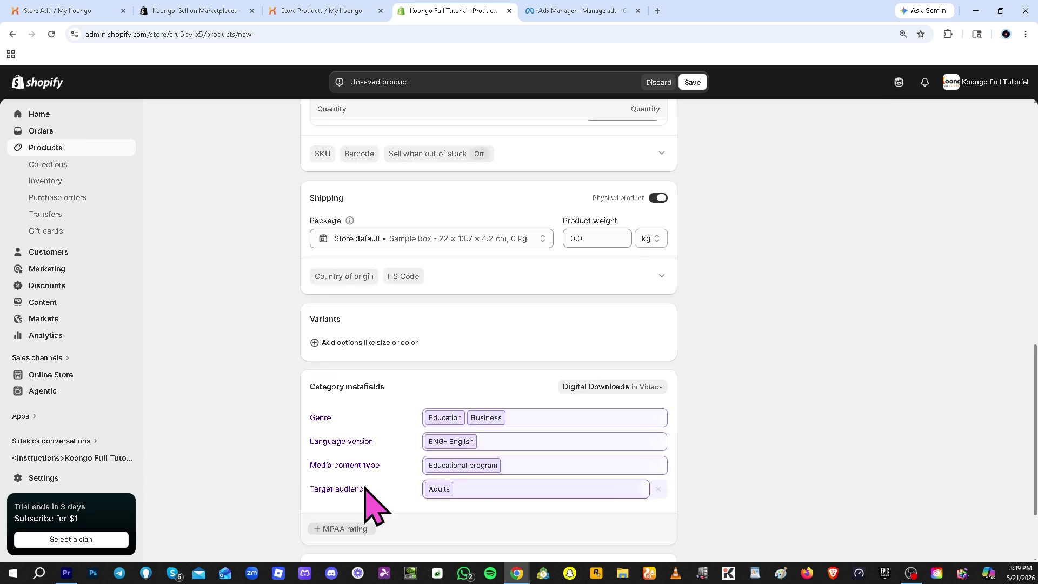
{"action": "scroll", "coordinate": [373, 505], "scroll_direction": "down", "scroll_amount": 2}
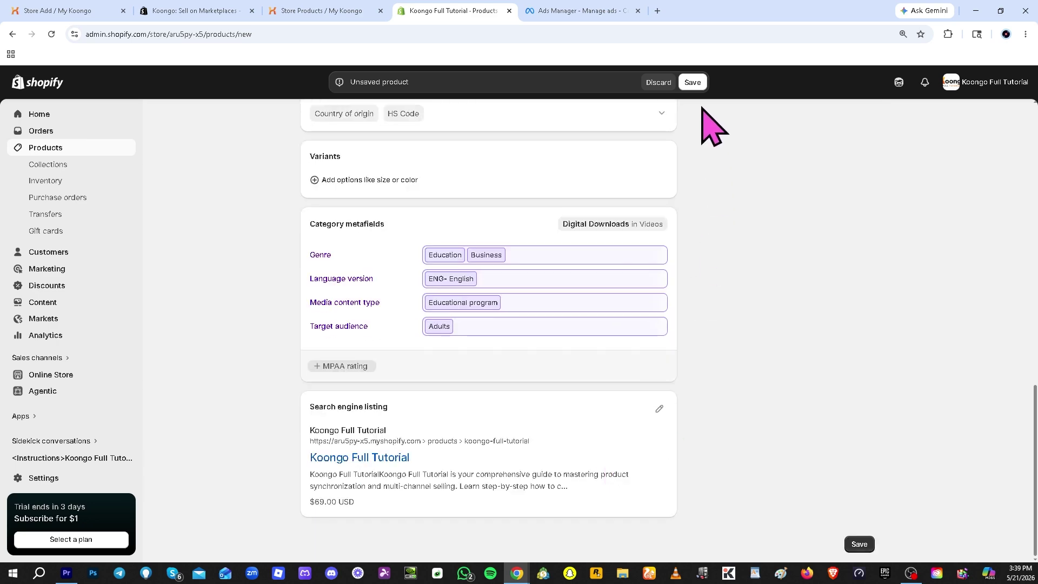
{"action": "left_click", "coordinate": [692, 82]}
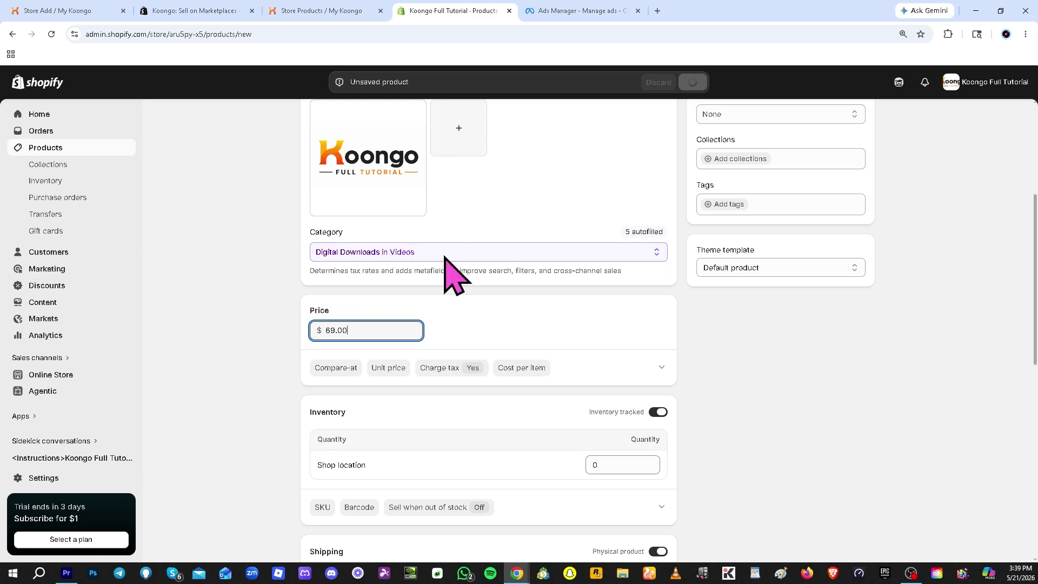
{"action": "scroll", "coordinate": [737, 344], "scroll_direction": "down", "scroll_amount": 4}
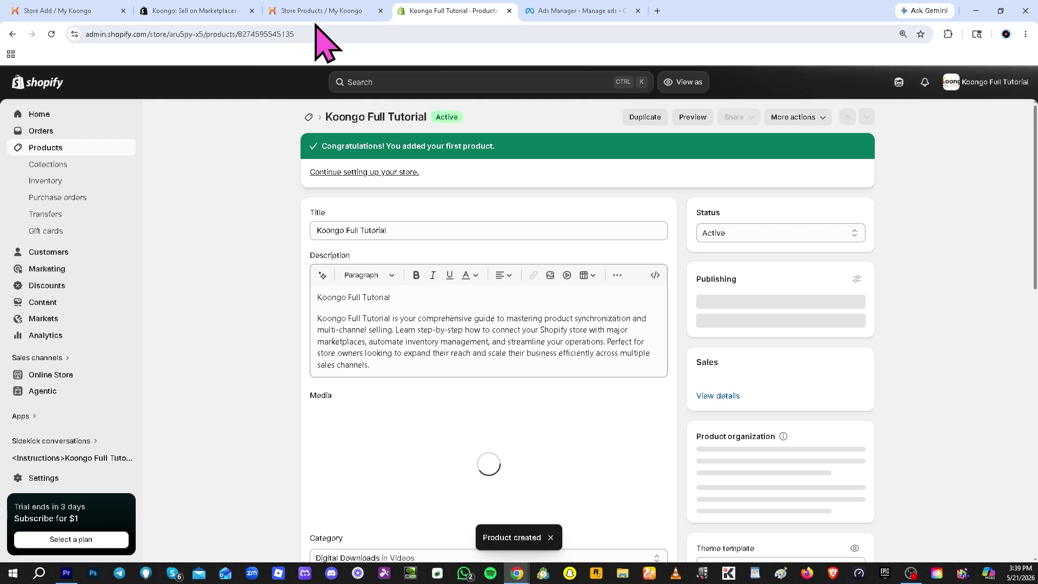
Step: Return to Koongo, accept the Data Processing Agreement on the Orders page, and briefly check the new product in Shopify
{"action": "left_click", "coordinate": [316, 10]}
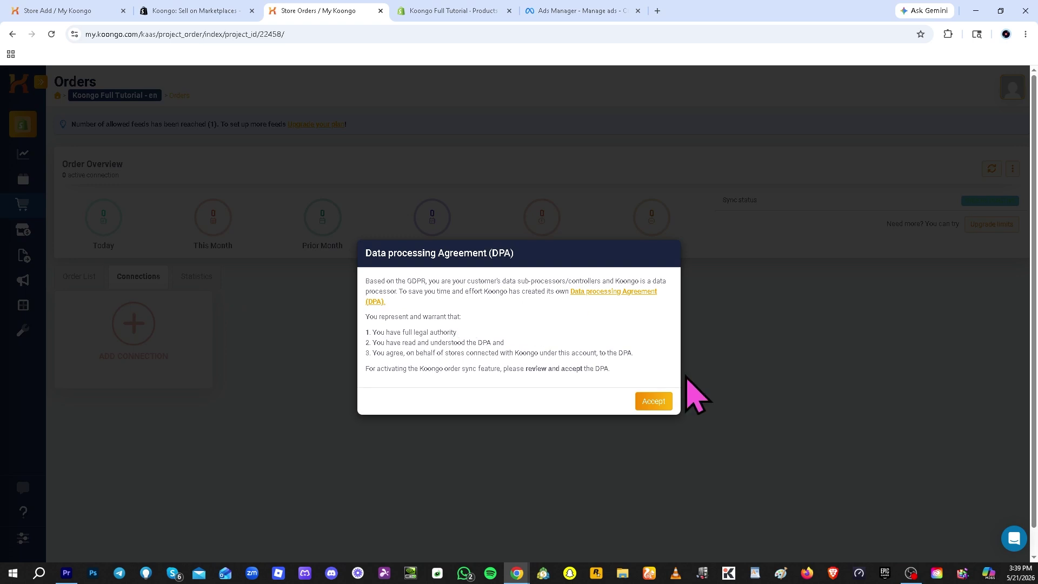
{"action": "left_click", "coordinate": [654, 401]}
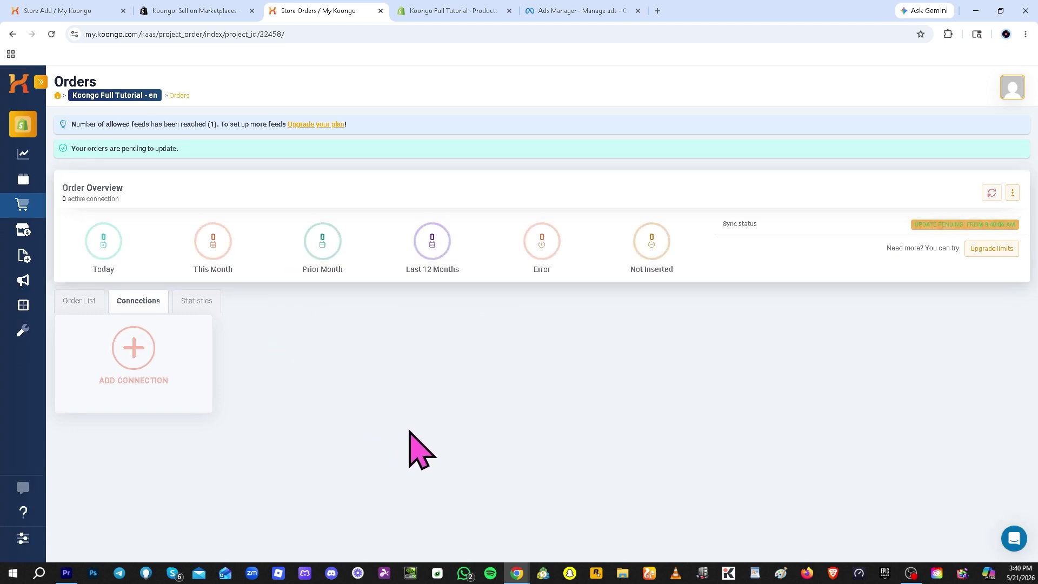
{"action": "left_click", "coordinate": [459, 11]}
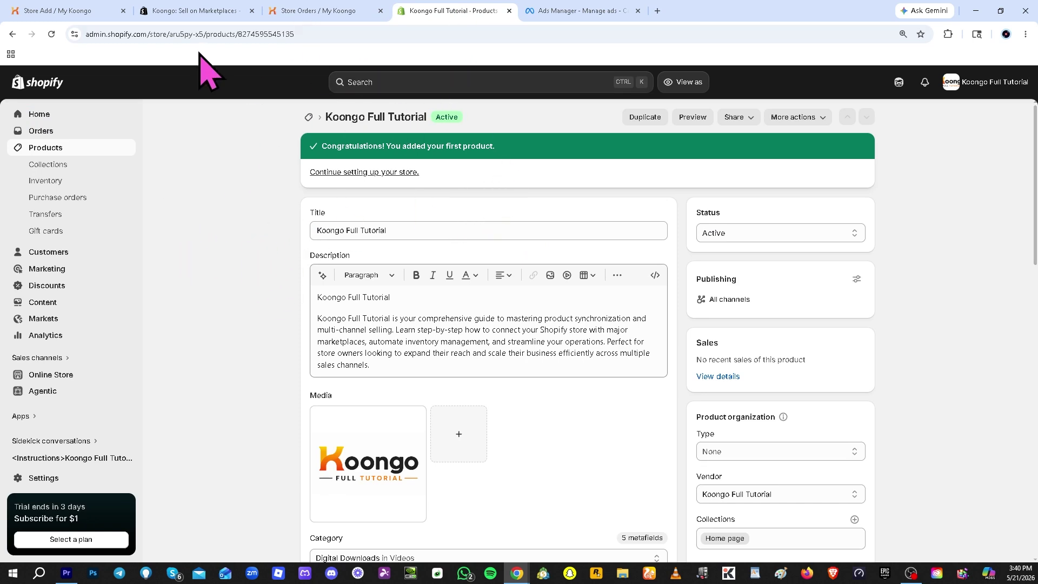
{"action": "left_click", "coordinate": [331, 11]}
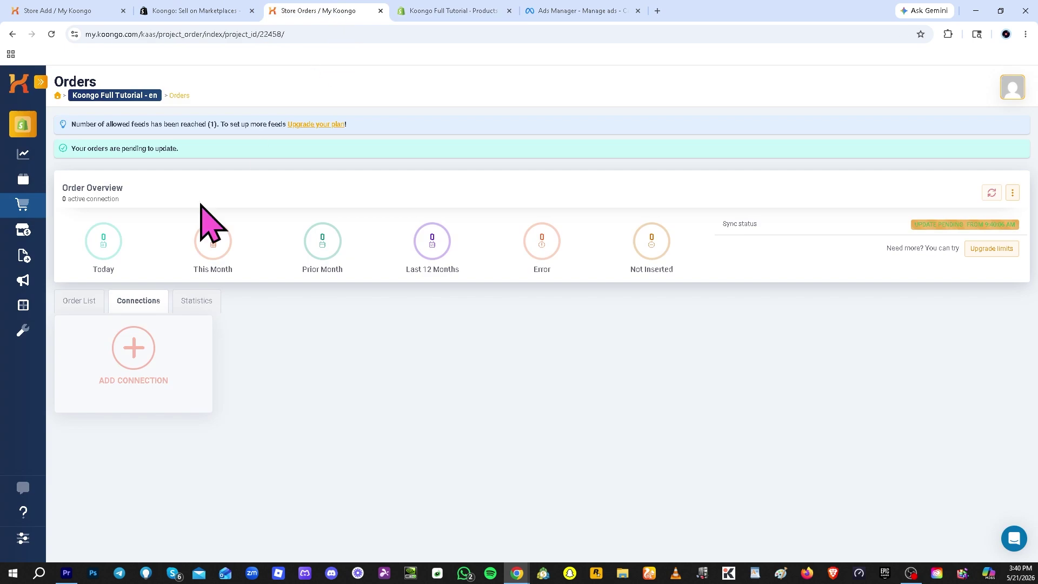
Step: Update the store's product data from the Marketplaces page and browse the marketplace channels offered for a new integration
{"action": "left_click", "coordinate": [23, 230]}
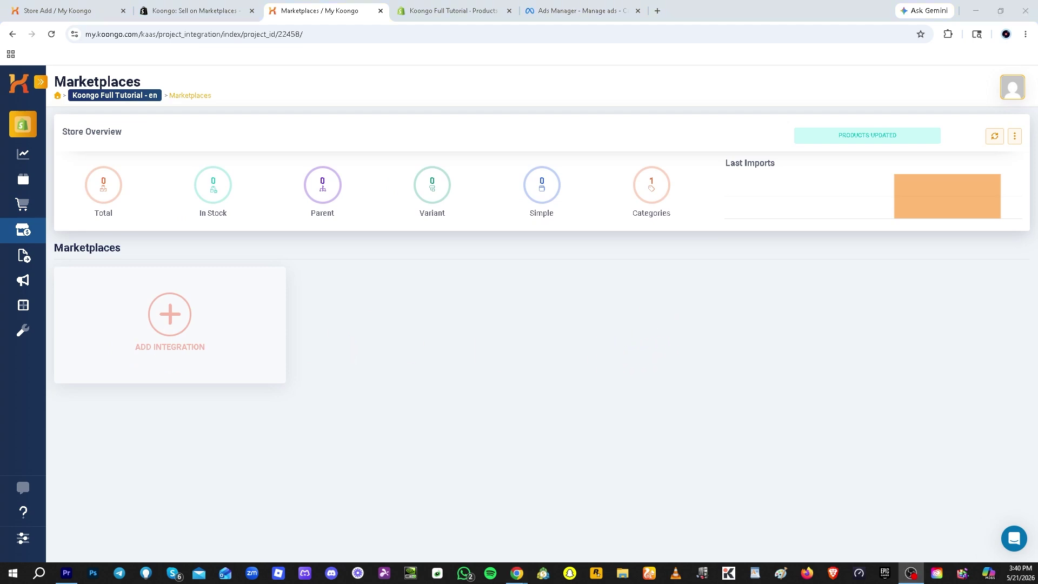
{"action": "left_click", "coordinate": [993, 136]}
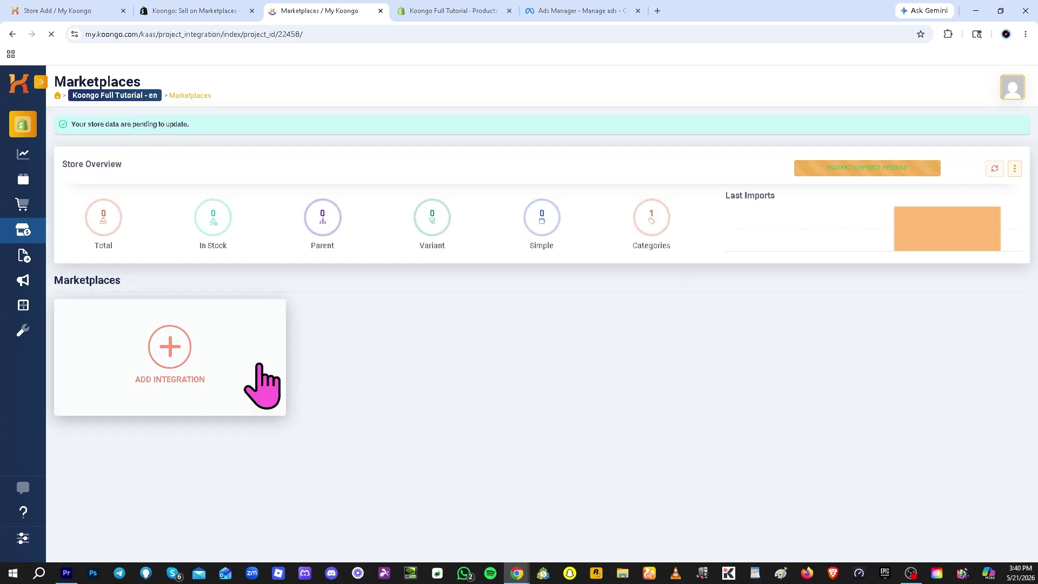
{"action": "left_click", "coordinate": [185, 341]}
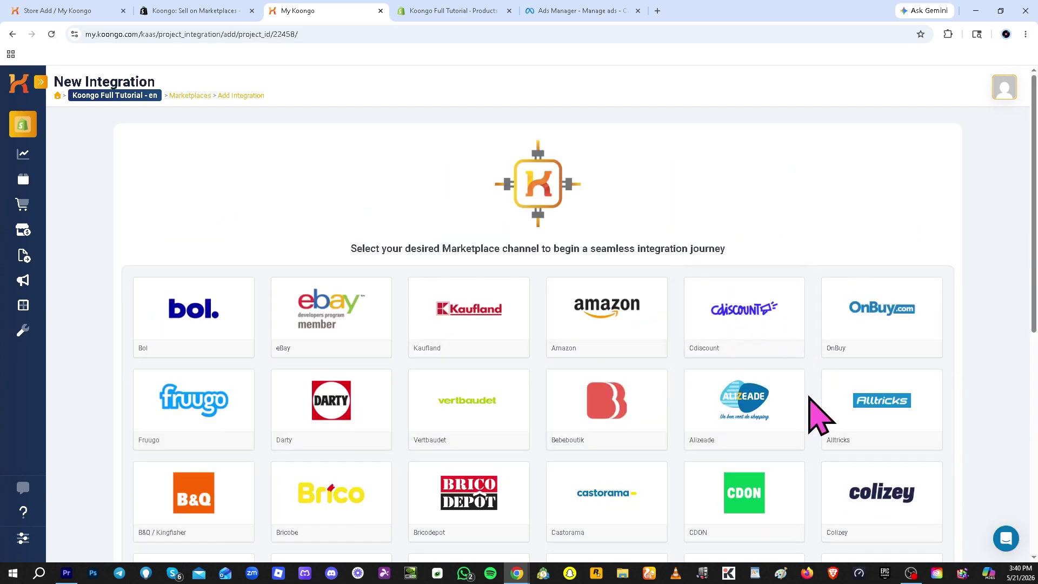
{"action": "scroll", "coordinate": [809, 400], "scroll_direction": "down", "scroll_amount": 3}
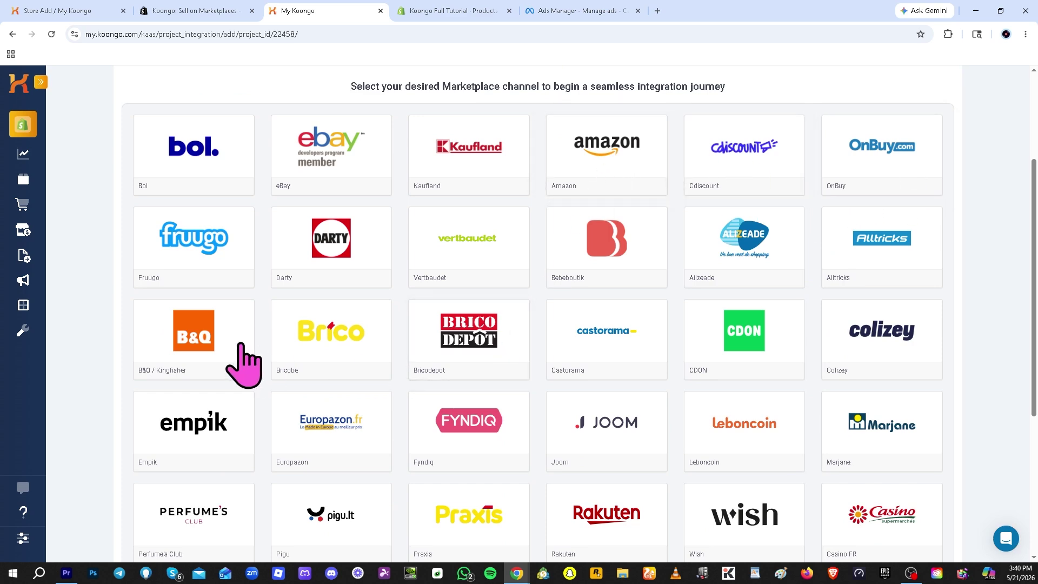
{"action": "scroll", "coordinate": [242, 346], "scroll_direction": "down", "scroll_amount": 1}
{"action": "scroll", "coordinate": [244, 365], "scroll_direction": "down", "scroll_amount": 4}
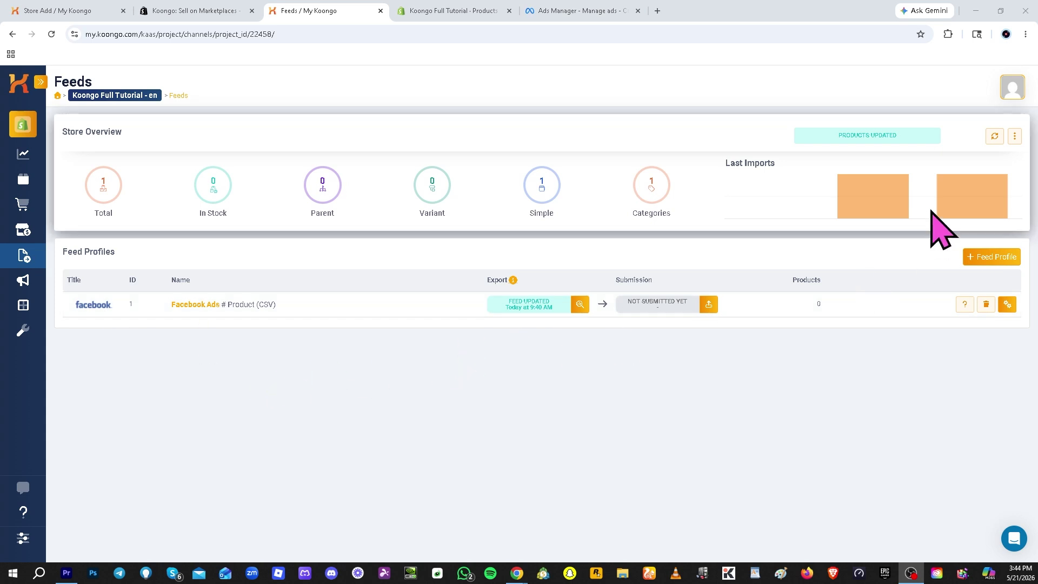
Step: On the Feeds page, look at the store overview's Import Products (REPLACE) option and product update status
{"action": "left_click", "coordinate": [1016, 137]}
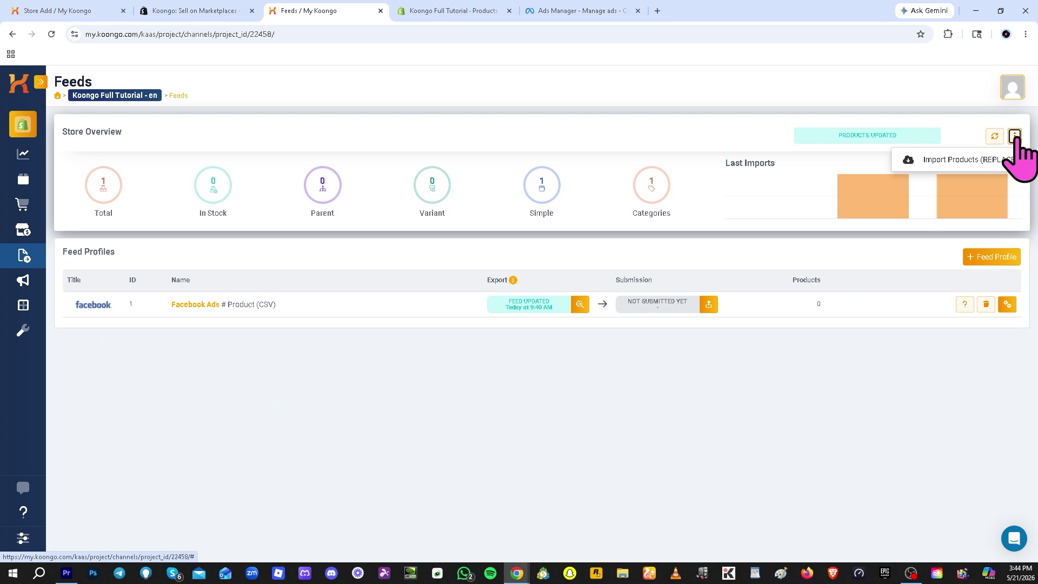
{"action": "left_click", "coordinate": [853, 350]}
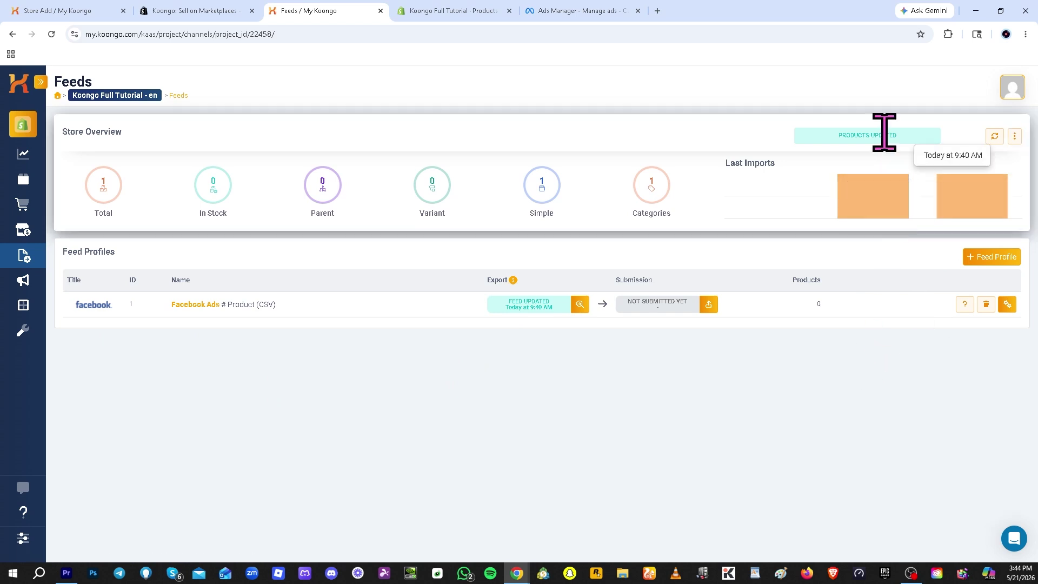
Step: Refresh the store's product data on the Feeds page and create a new 2dehands integration on the Ads page
{"action": "left_click", "coordinate": [995, 137]}
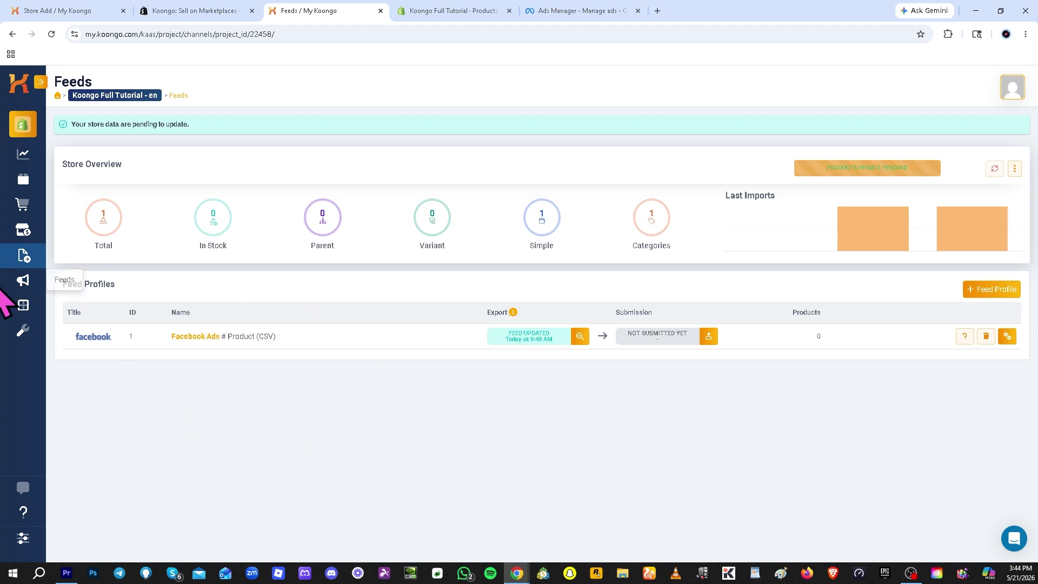
{"action": "left_click", "coordinate": [22, 281]}
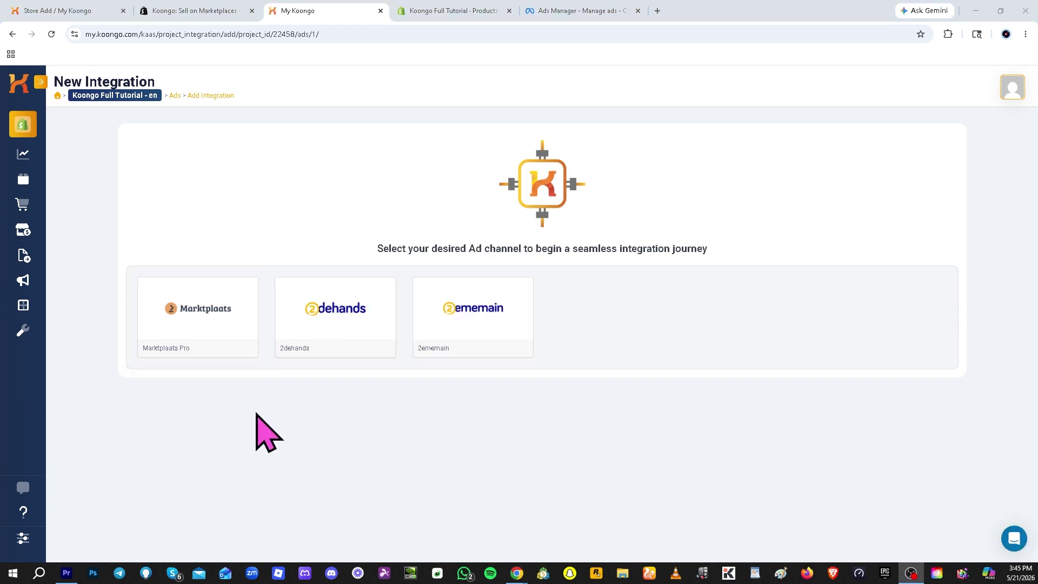
{"action": "left_click", "coordinate": [356, 315]}
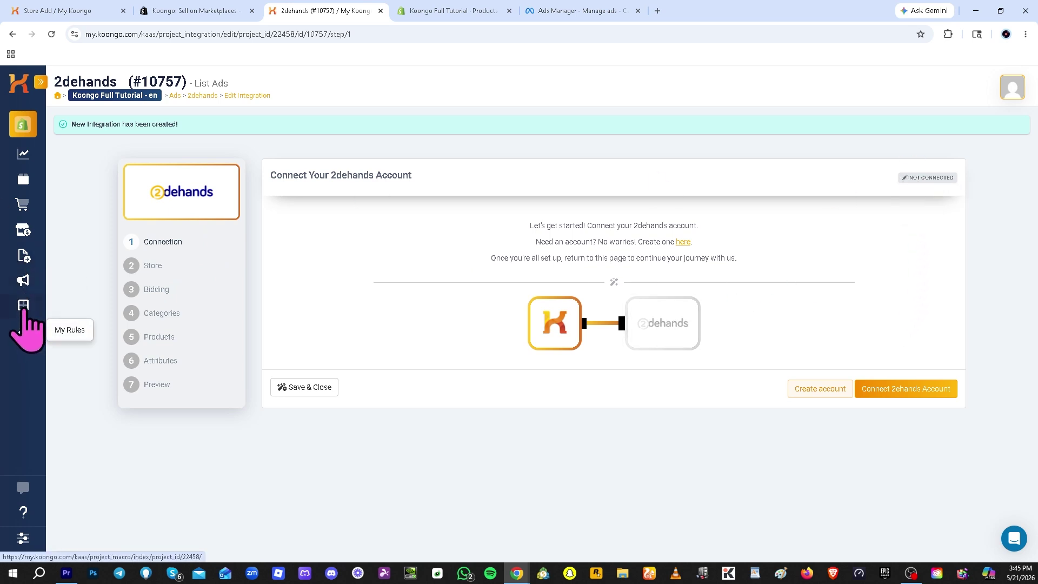
Step: Create a new blank rule on the My Rules page and name it Koongo Full Tutorial
{"action": "left_click", "coordinate": [23, 330]}
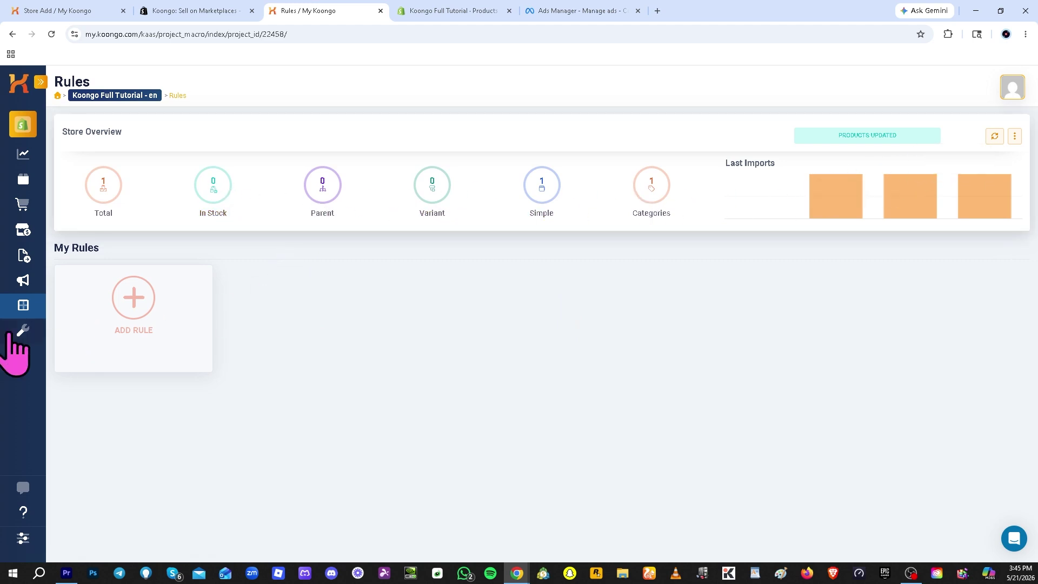
{"action": "left_click", "coordinate": [135, 306]}
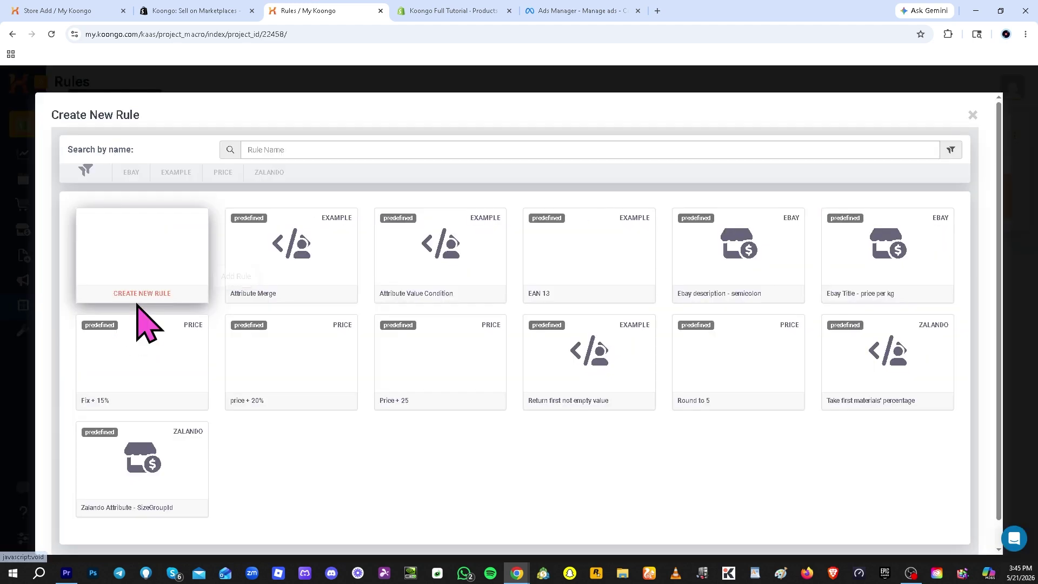
{"action": "left_click", "coordinate": [158, 236]}
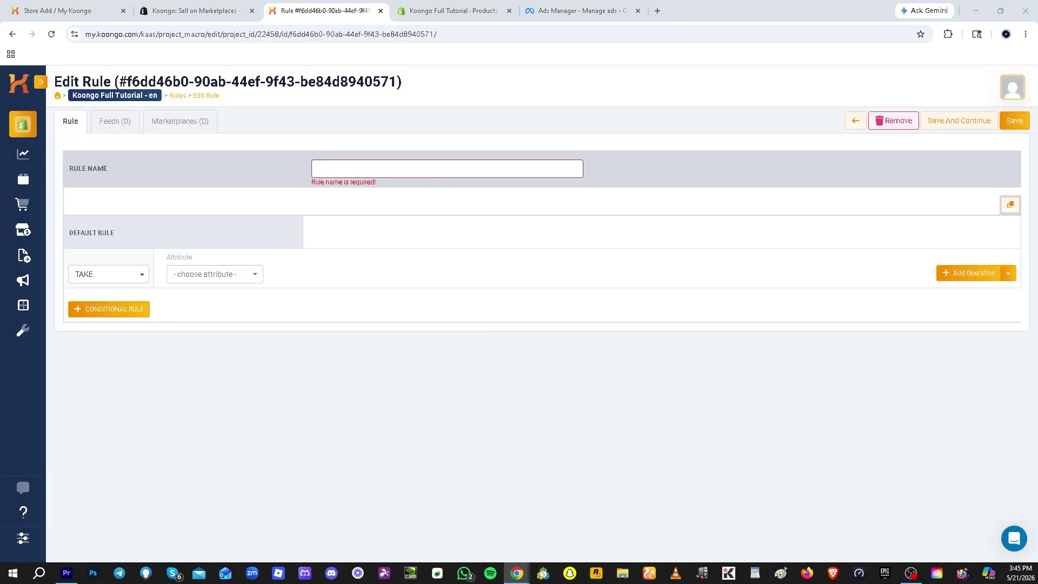
{"action": "left_click", "coordinate": [434, 168]}
{"action": "type", "text": "Koongo Full Tutorial"}
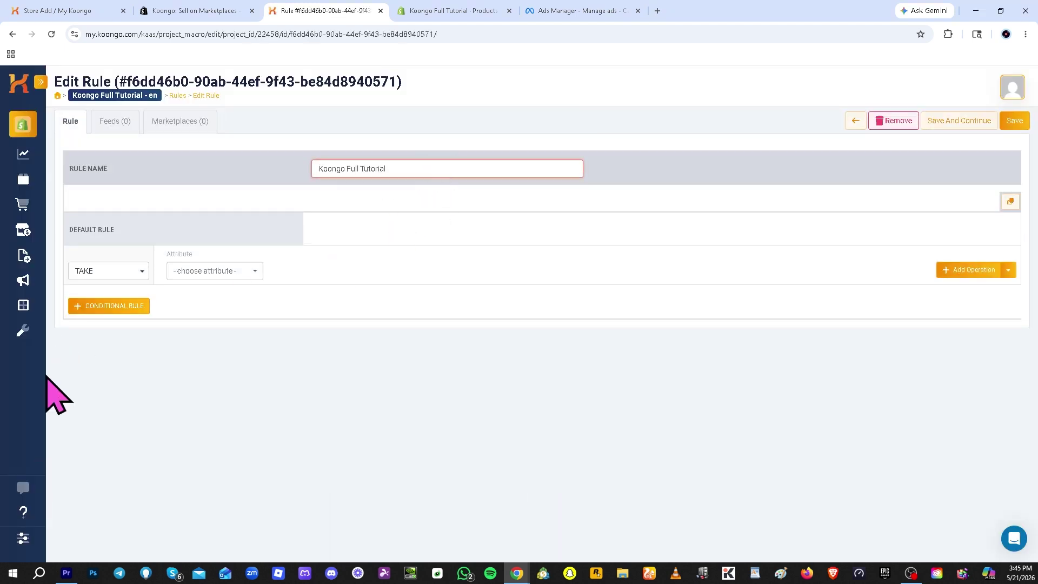
Step: Set the default rule to TAKE the Category description attribute and save the rule
{"action": "left_click", "coordinate": [138, 273]}
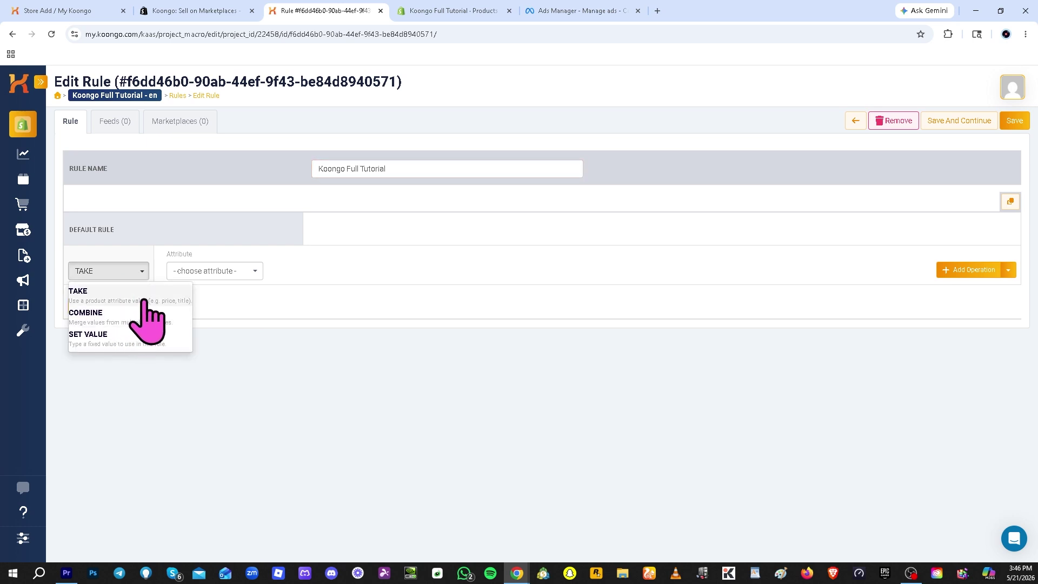
{"action": "left_click", "coordinate": [149, 299]}
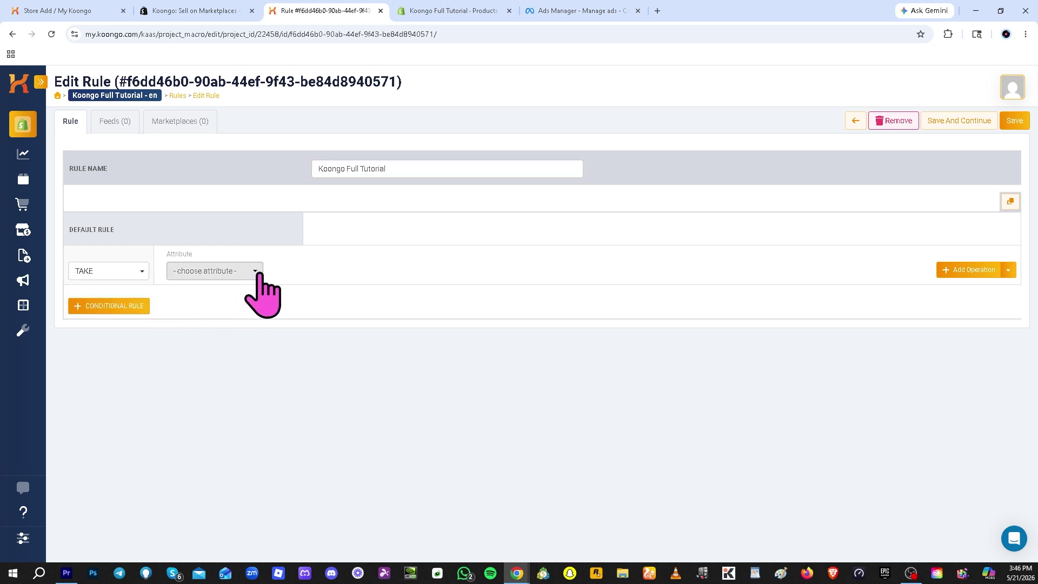
{"action": "left_click", "coordinate": [257, 275]}
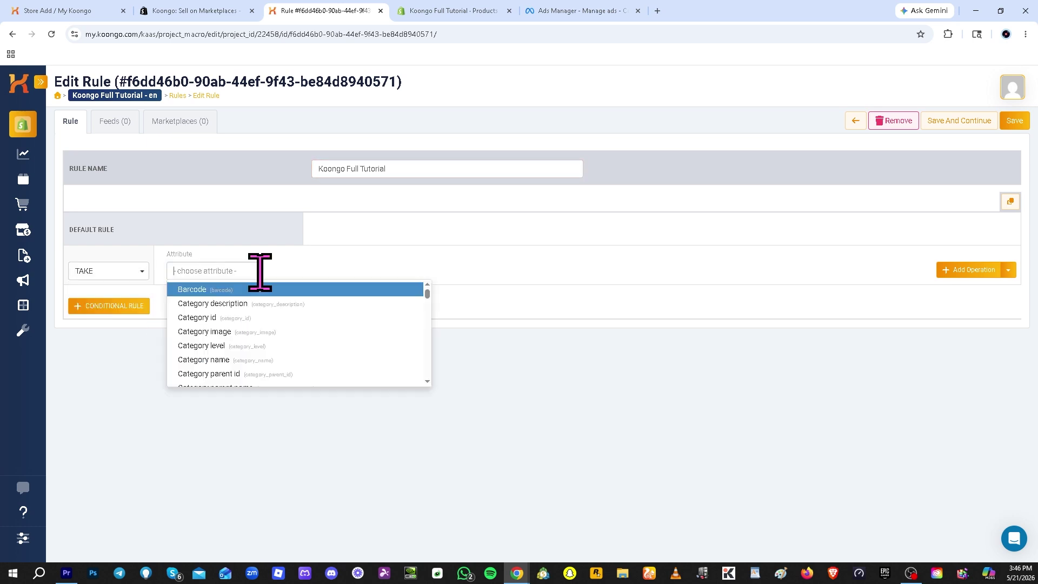
{"action": "left_click", "coordinate": [276, 304]}
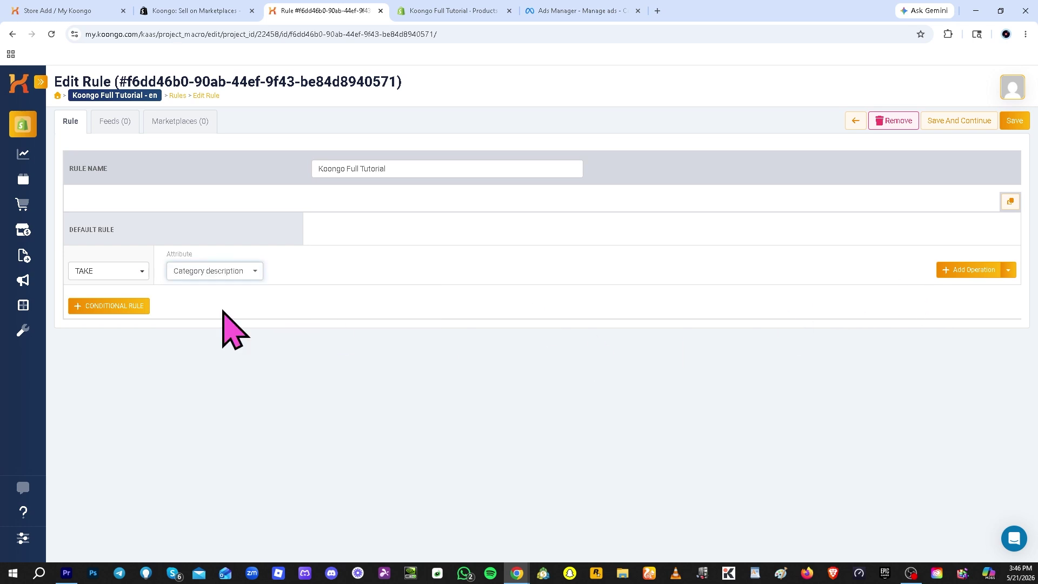
{"action": "left_click", "coordinate": [1014, 121]}
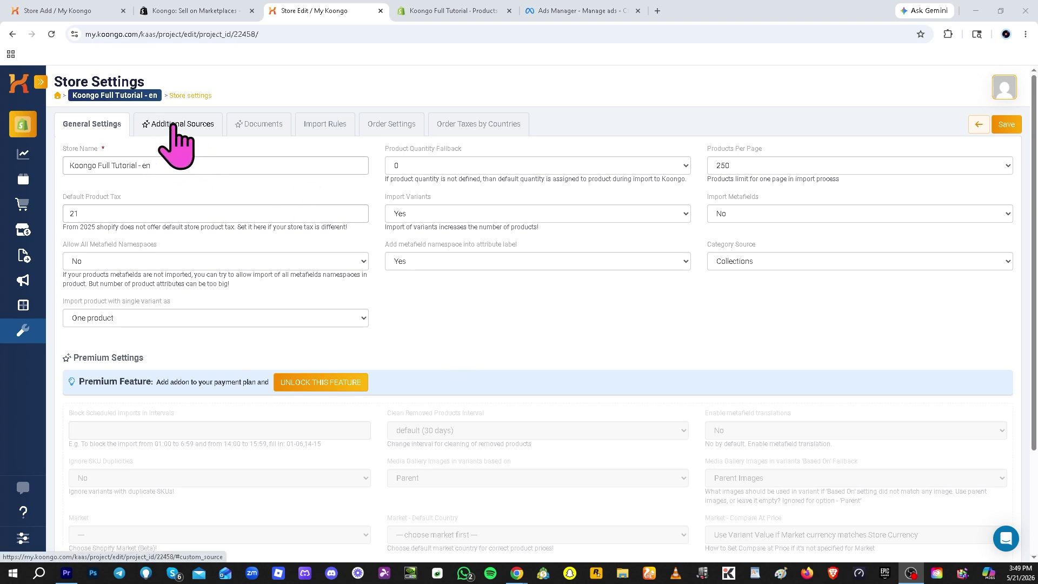
Step: Review the store's Additional Sources, Documents, Import Rules, Order Settings and Order Taxes by Countries settings
{"action": "left_click", "coordinate": [154, 127]}
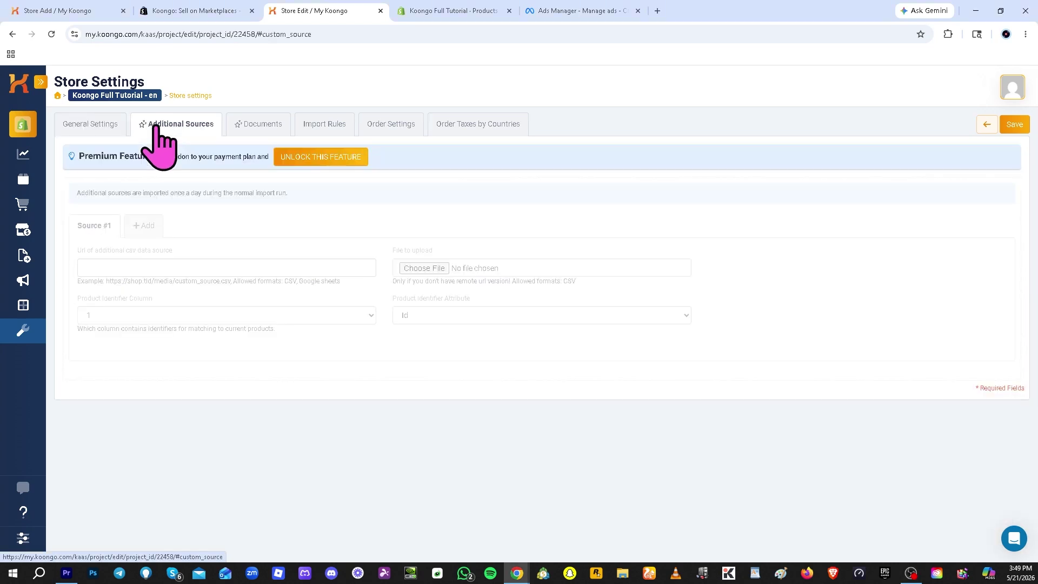
{"action": "left_click", "coordinate": [262, 128]}
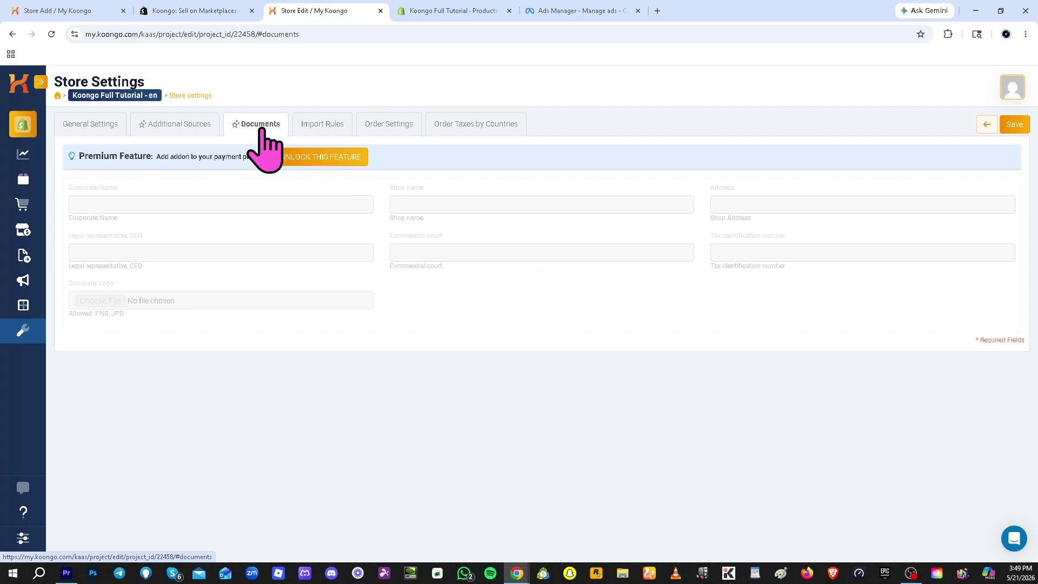
{"action": "left_click", "coordinate": [335, 130]}
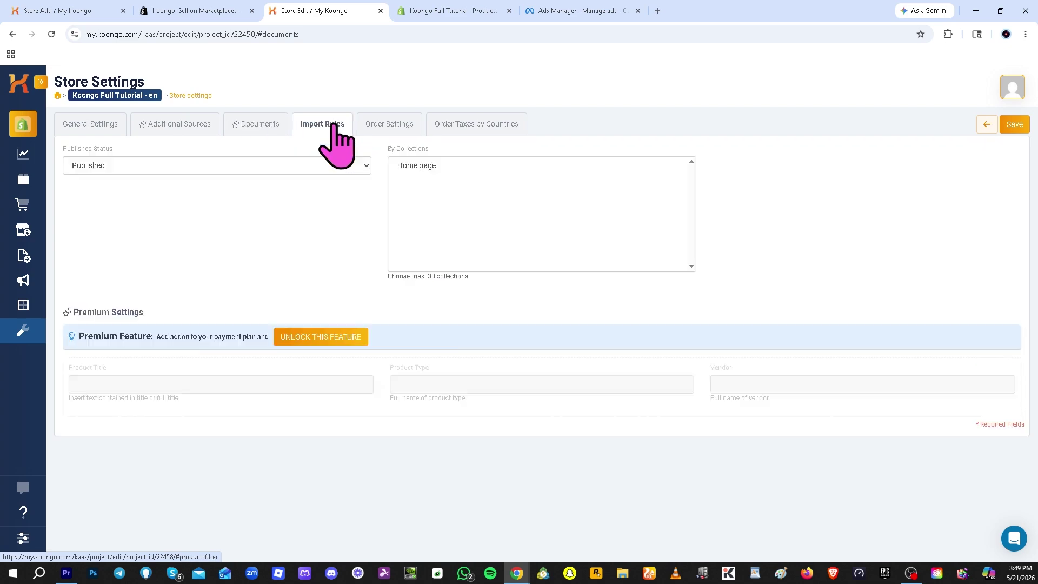
{"action": "left_click", "coordinate": [394, 126]}
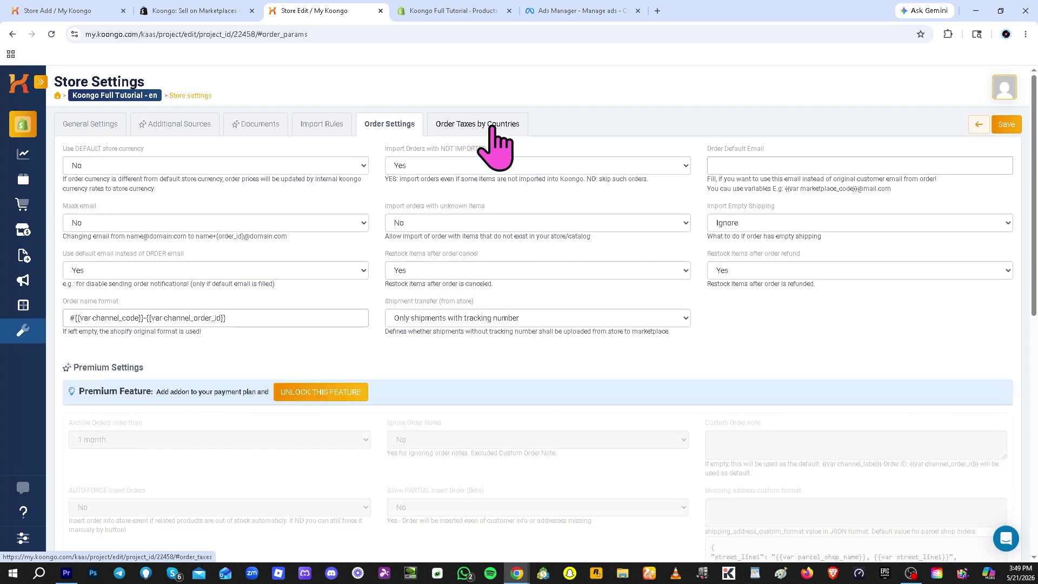
{"action": "left_click", "coordinate": [494, 131]}
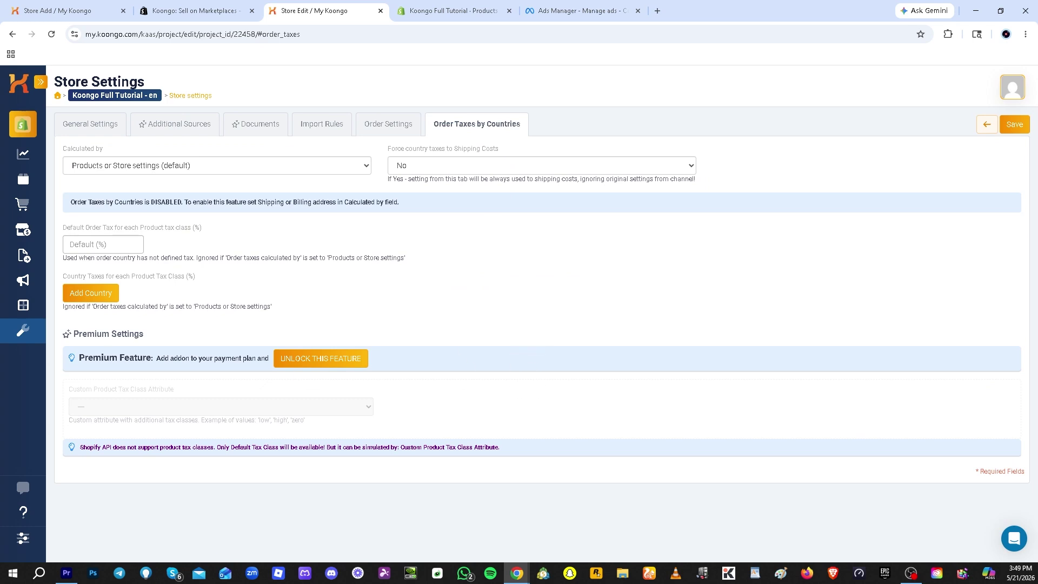
Step: Look at the support chat, help options and the My Plan & Pricing page, with a brief check of the Shopify product
{"action": "left_click", "coordinate": [22, 490]}
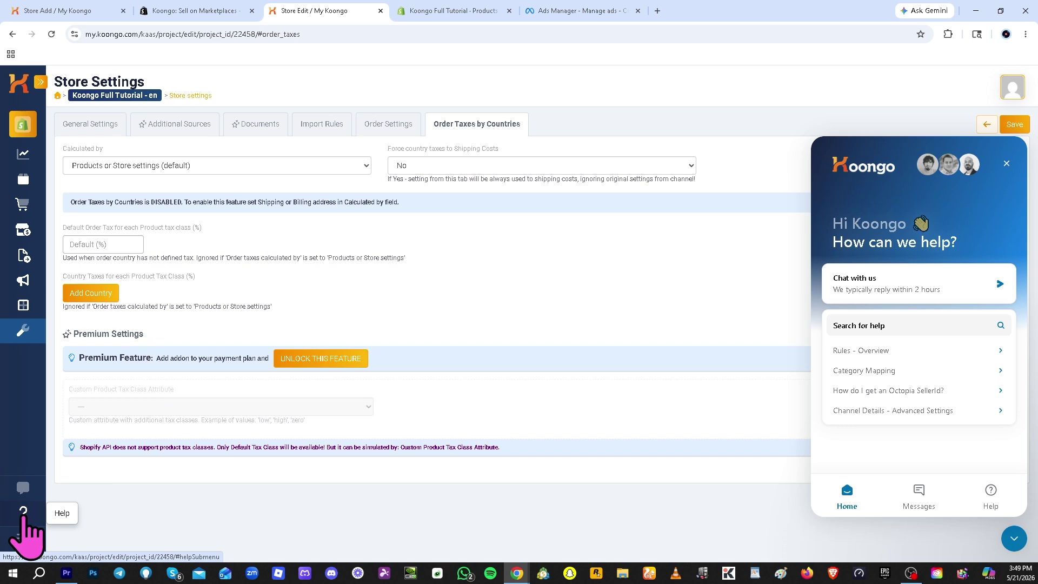
{"action": "left_click", "coordinate": [23, 518]}
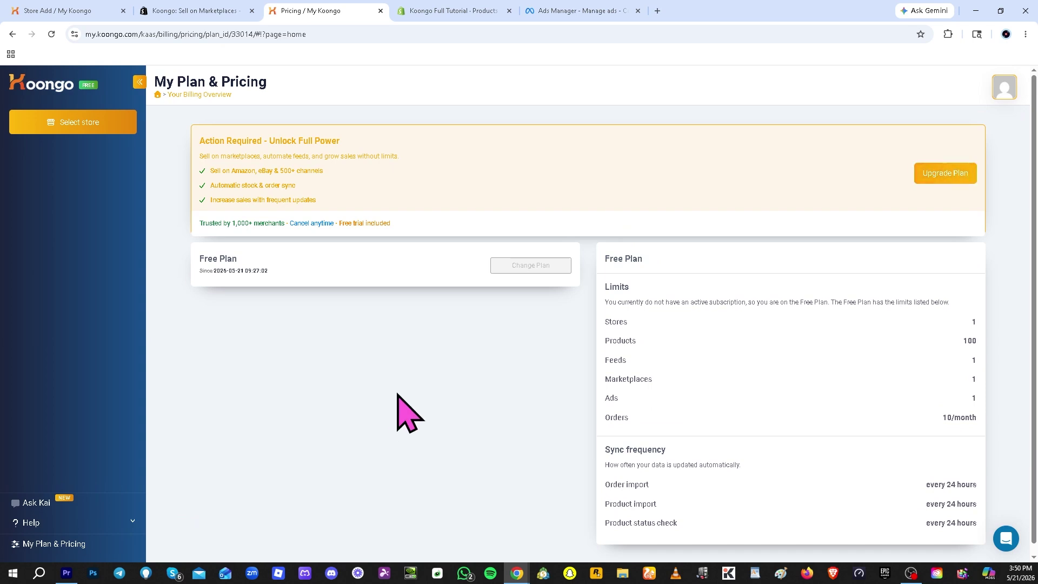
{"action": "left_click", "coordinate": [465, 8]}
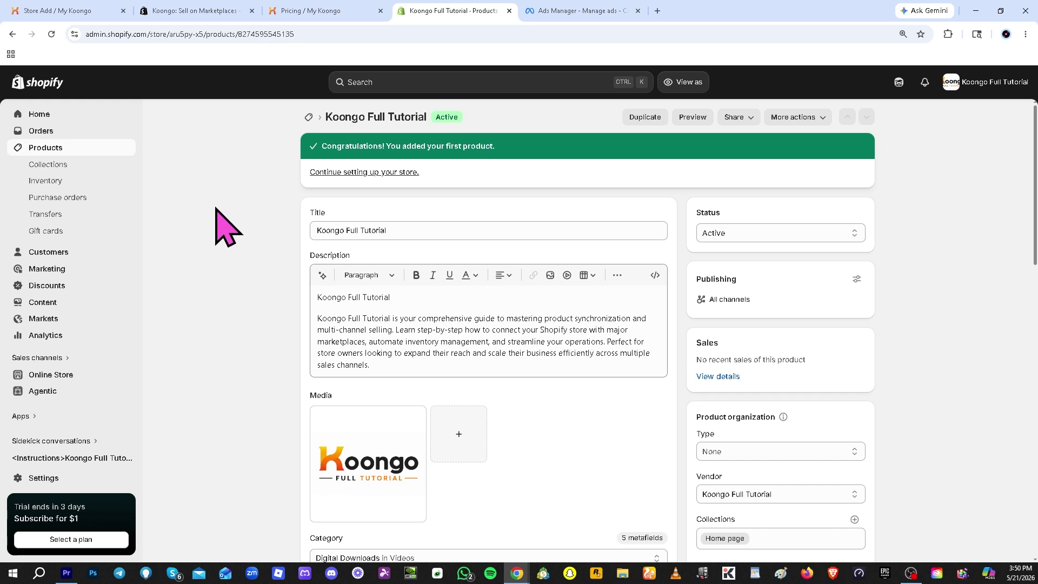
{"action": "left_click", "coordinate": [304, 12]}
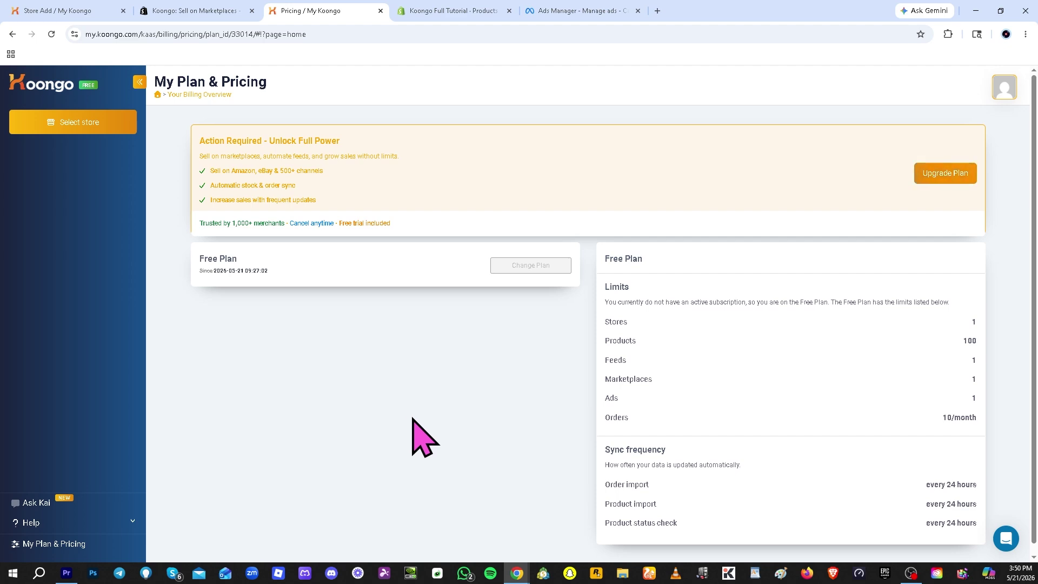
Step: Return to the Stores overview and open the new store page to view the supported e-commerce platforms
{"action": "left_click", "coordinate": [37, 79]}
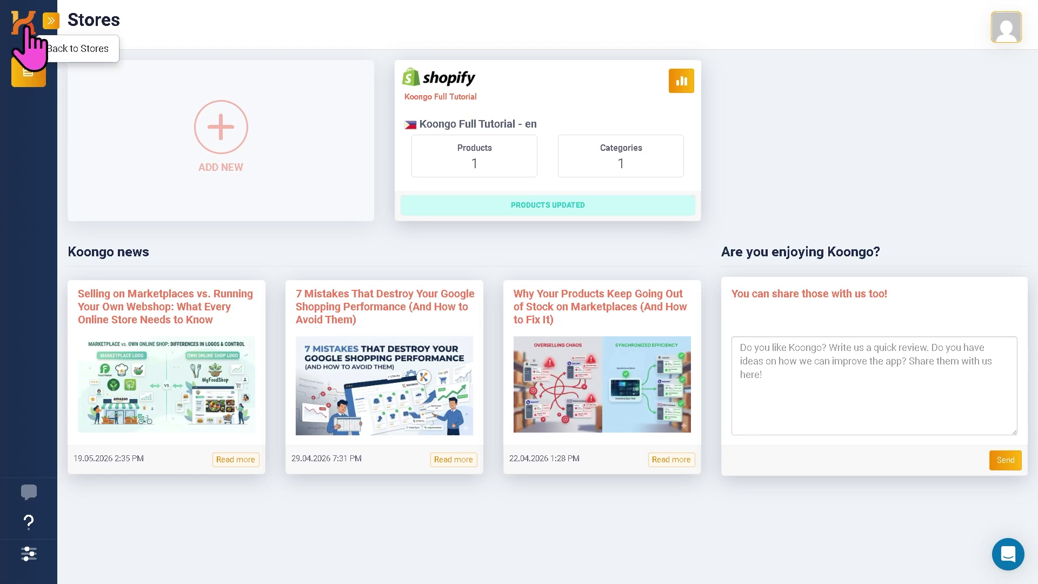
{"action": "left_click", "coordinate": [37, 76]}
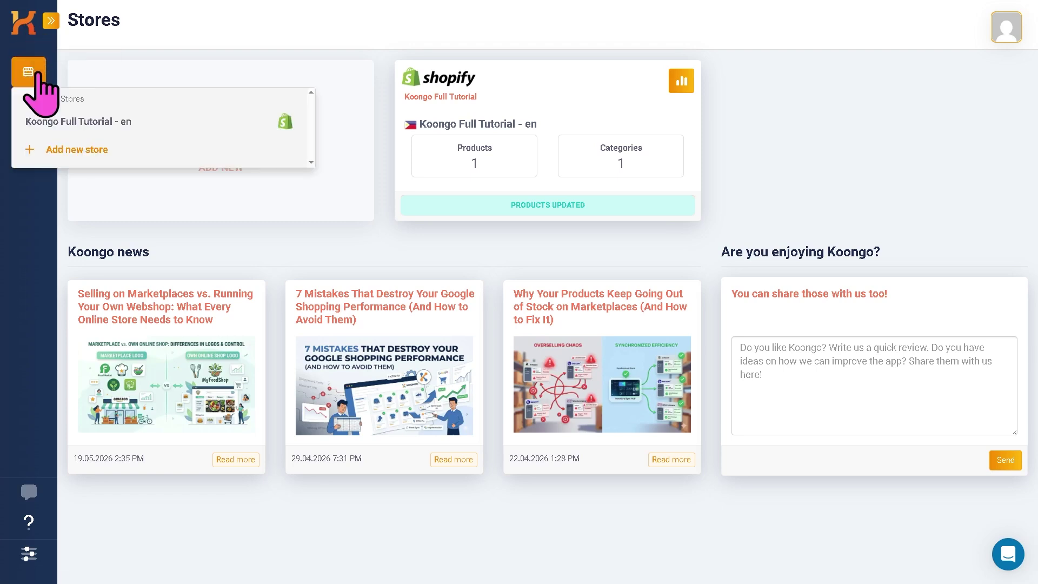
{"action": "left_click", "coordinate": [91, 152]}
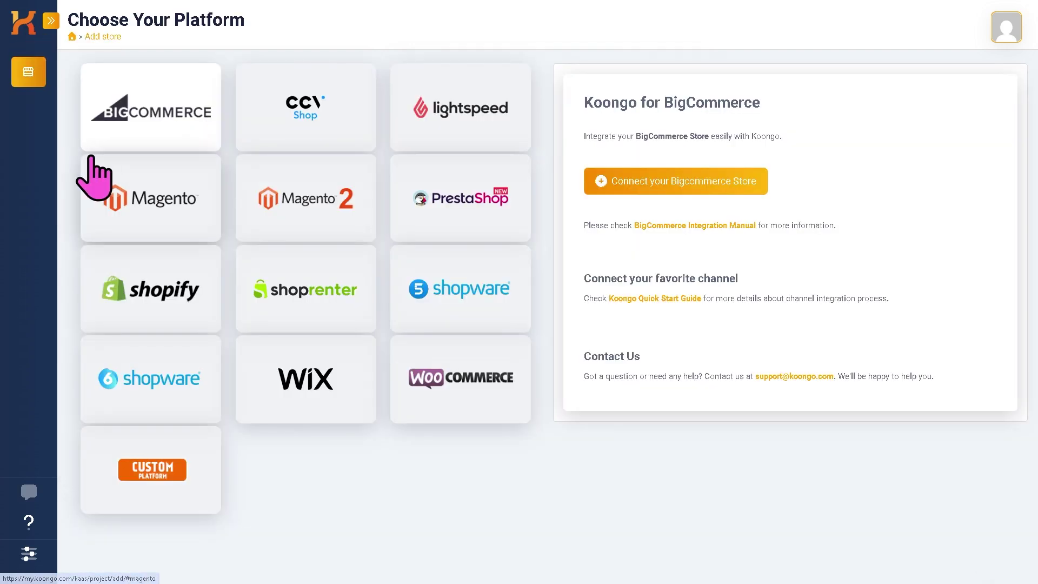